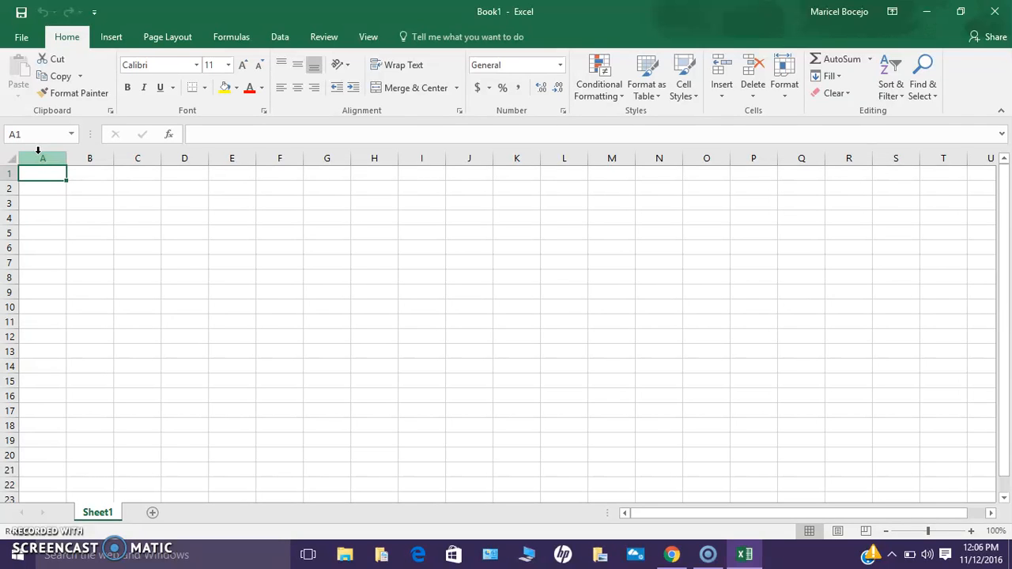
Show the page boundaries on the empty sheet by opening the print preview and returning to the worksheet
click(23, 75)
click(21, 37)
key(Escape)
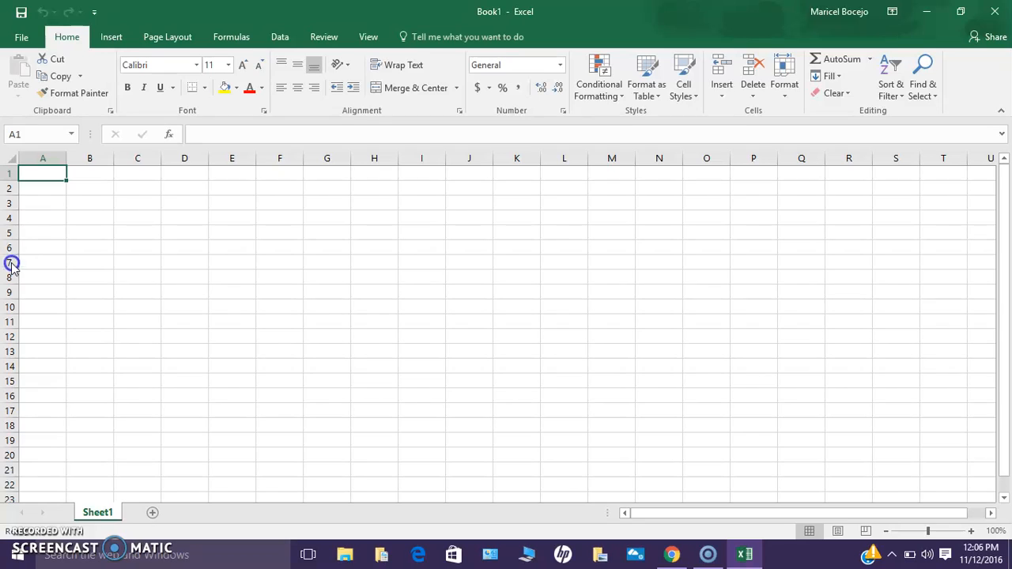
click(21, 35)
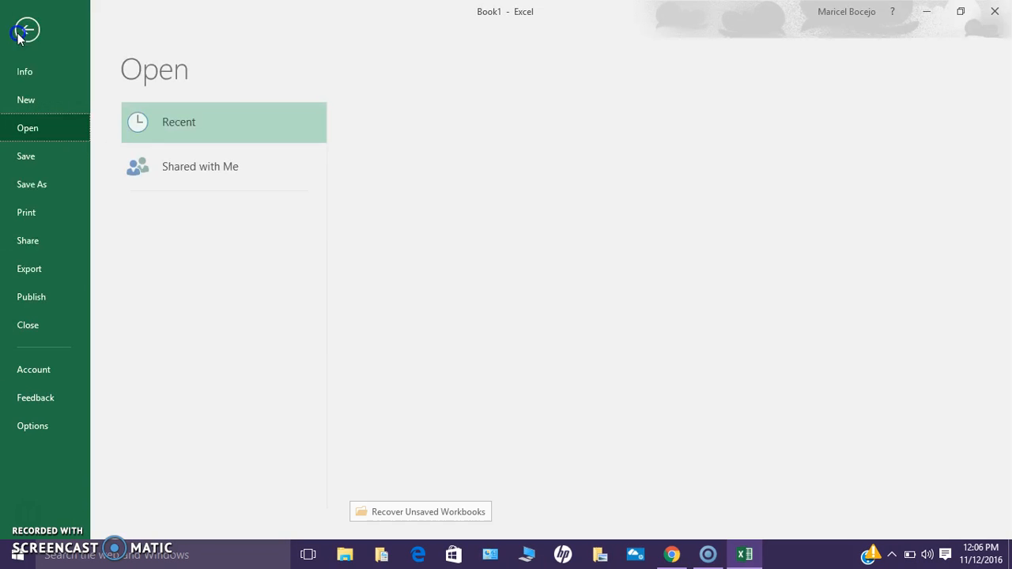
click(28, 214)
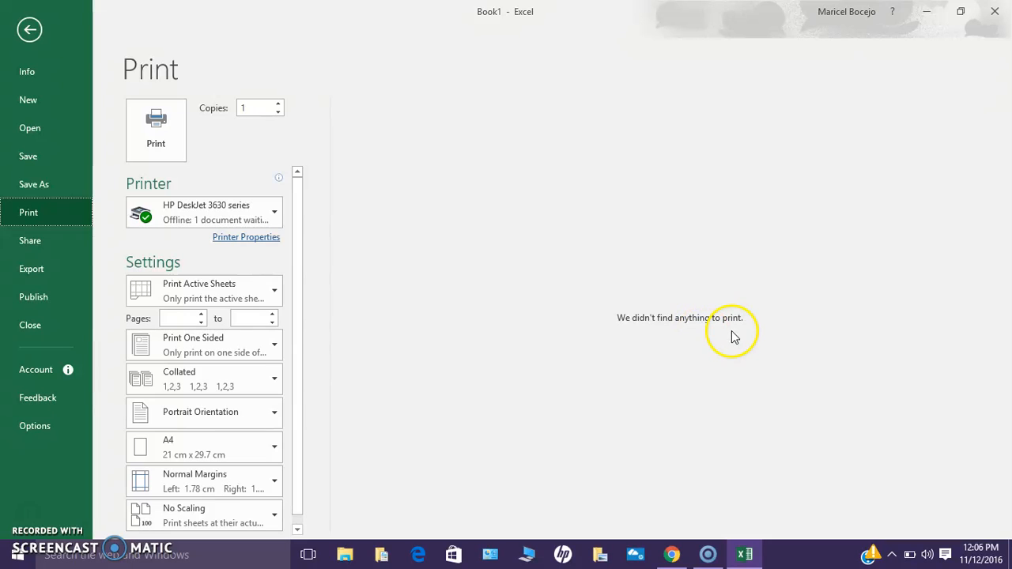
click(71, 47)
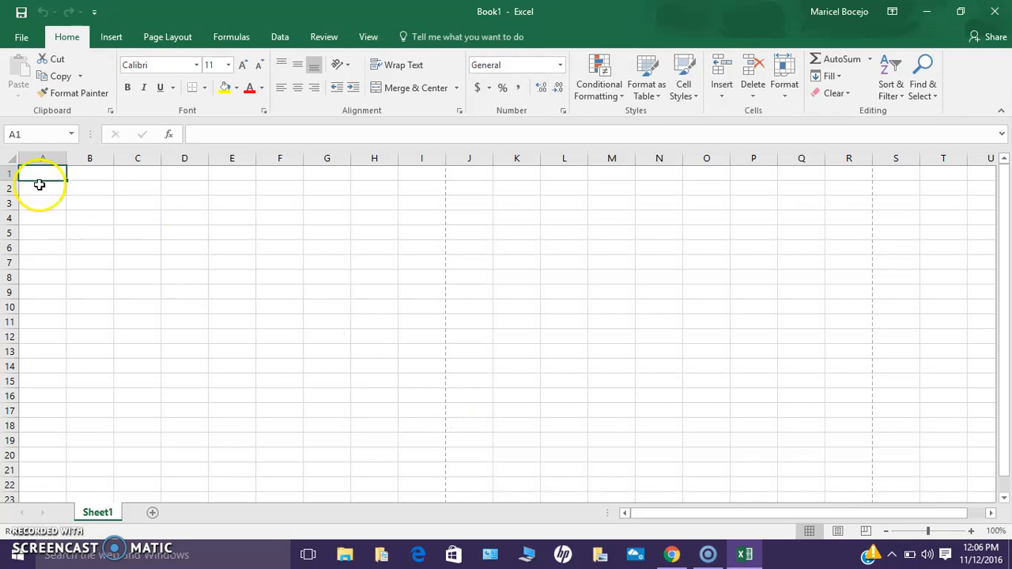
Widen column A to about twice its width and enter the heading SUBJECTS in cell A1
drag(67, 160, 114, 159)
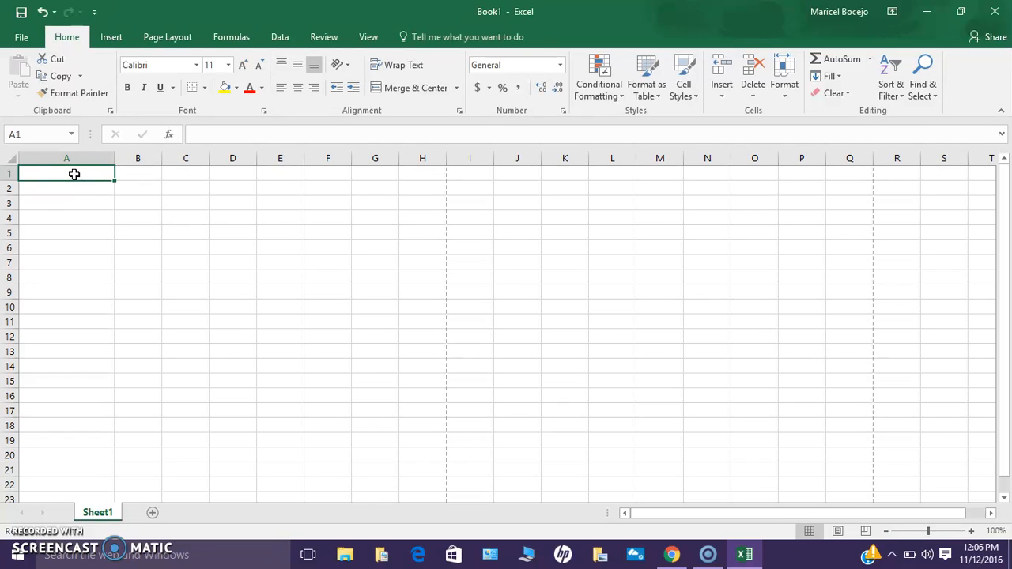
text(SUB)
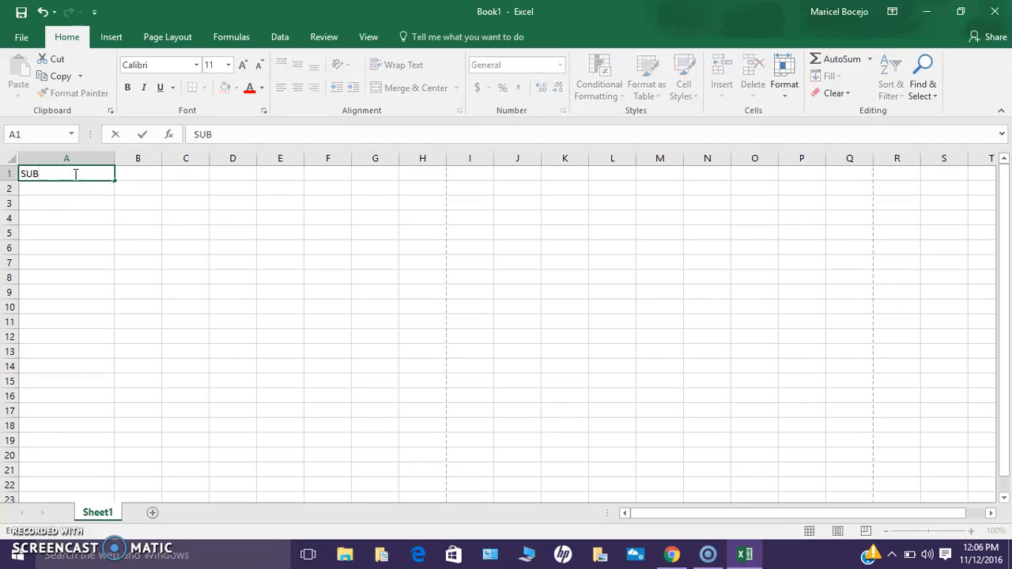
text(JECTS)
click(79, 175)
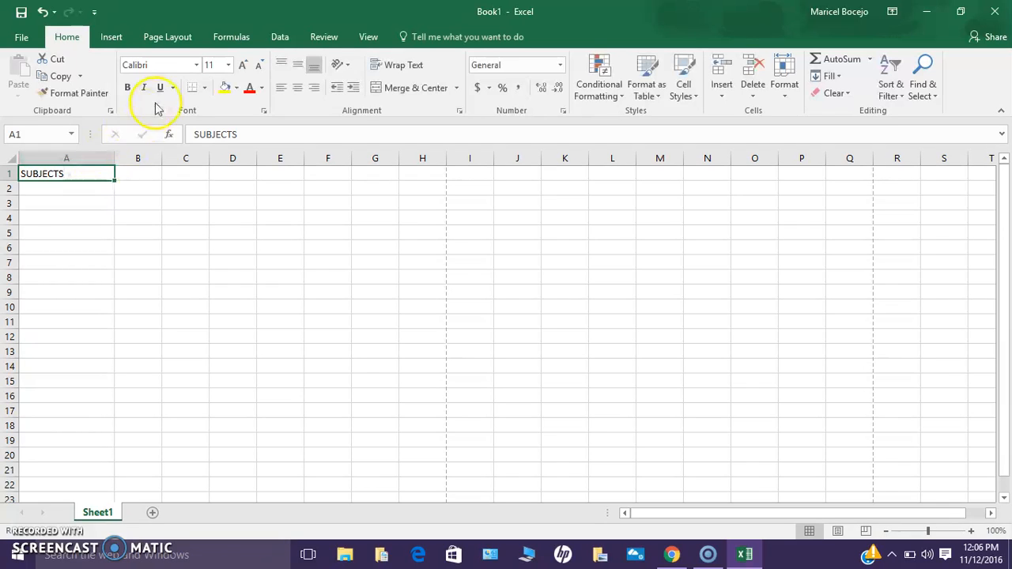
Format the SUBJECTS heading in A1 as bold, middle-aligned vertically and centered horizontally
click(297, 65)
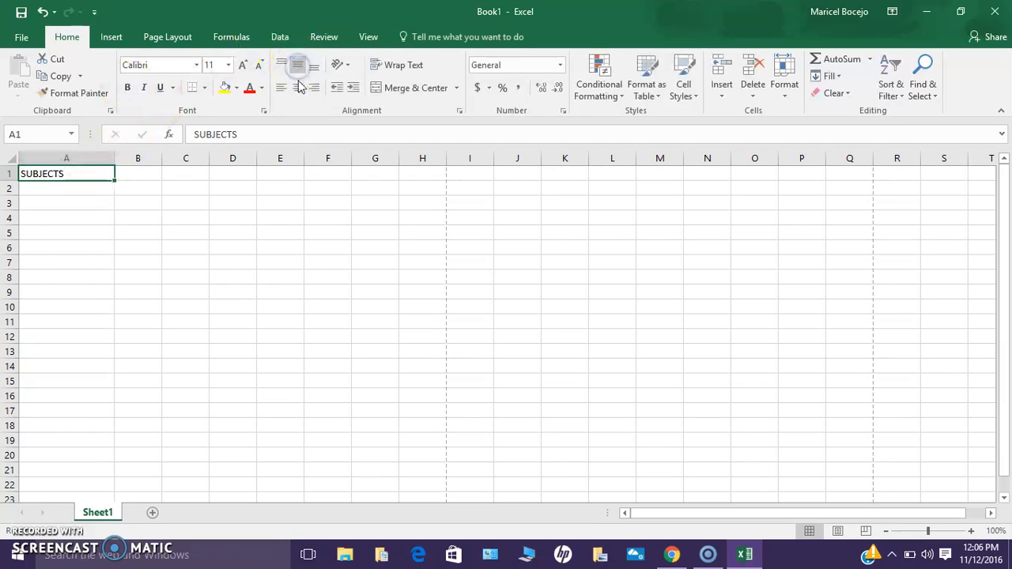
click(297, 87)
click(127, 87)
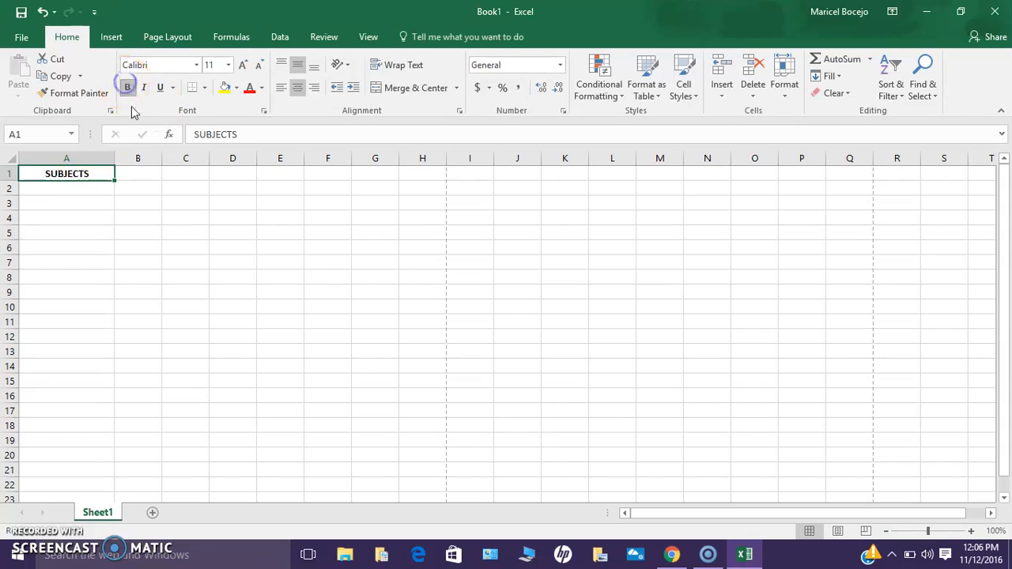
List the subjects Araling Panlipunan, Filipino and Mathematics in cells A2 to A4
double_click(97, 189)
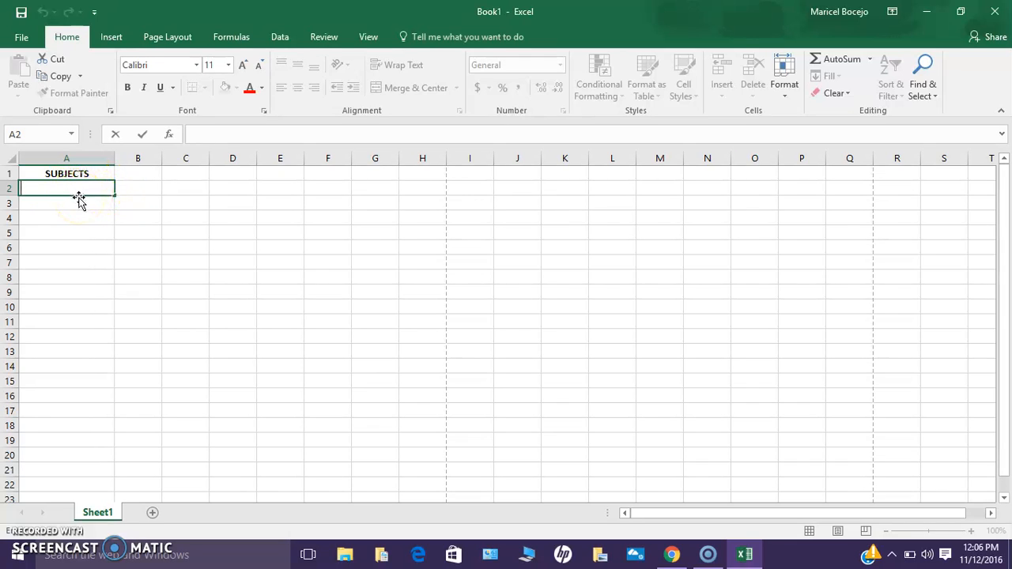
text(araling Panlipunan)
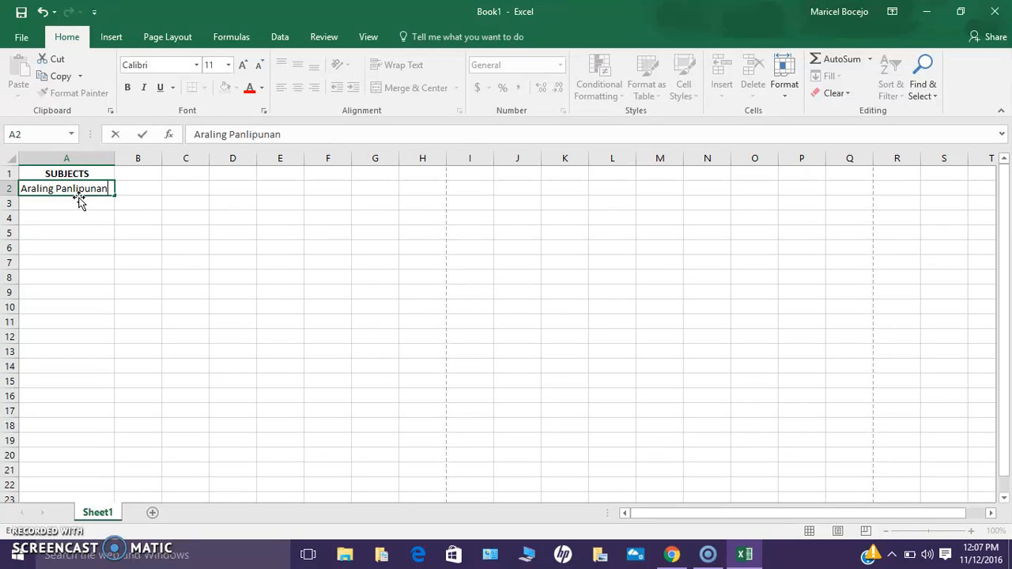
key(Return)
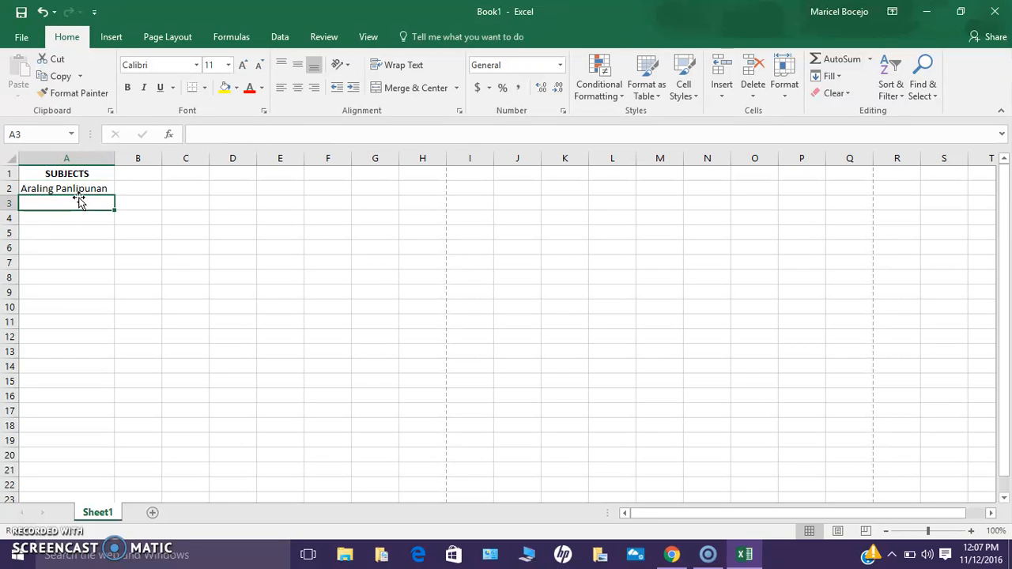
text(Filipino)
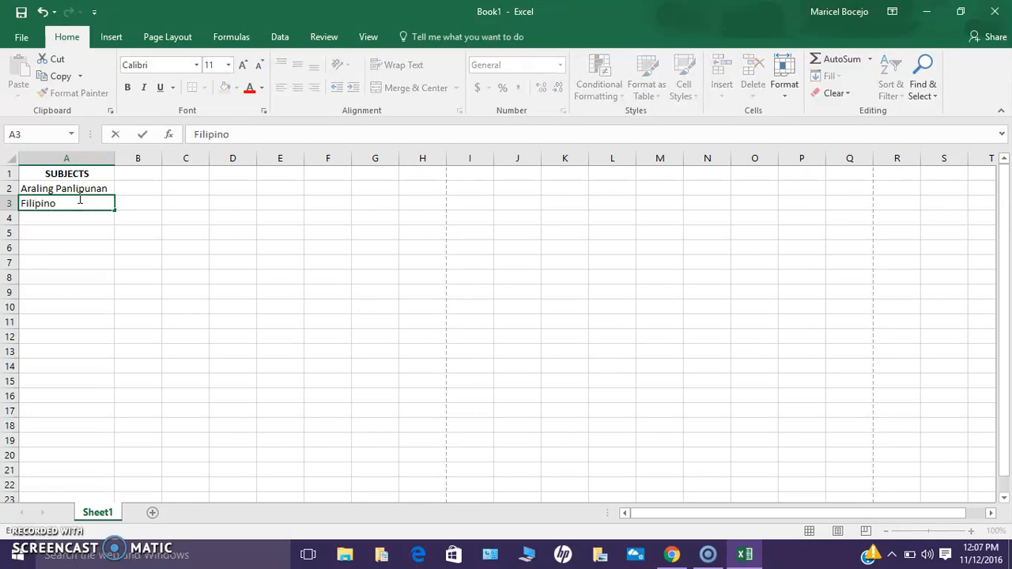
key(Return)
text(Mathematics)
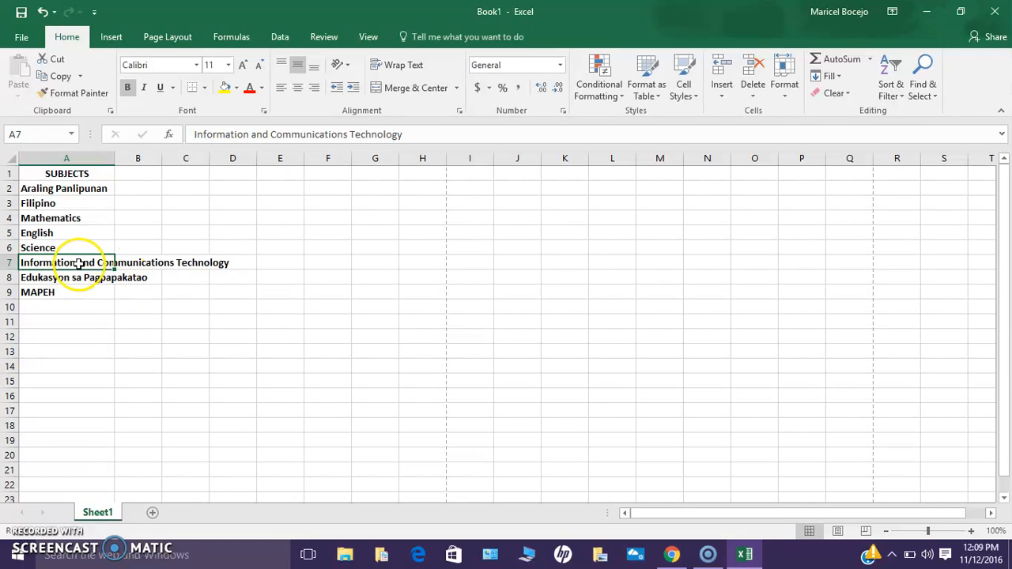
Insert a line break before "Communications" in cell A7 so the subject name fits within column A
click(106, 263)
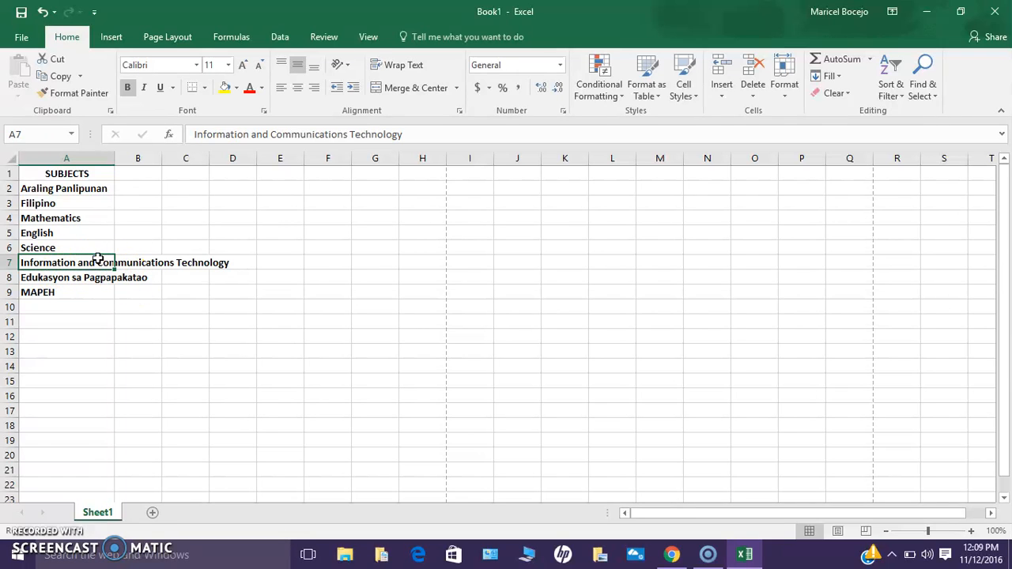
double_click(98, 262)
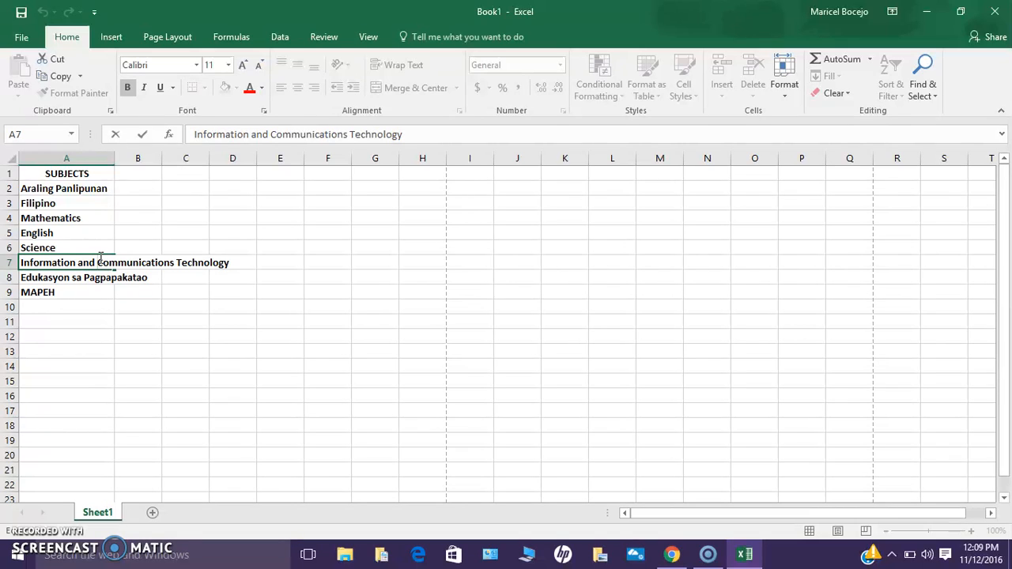
key(alt+Return)
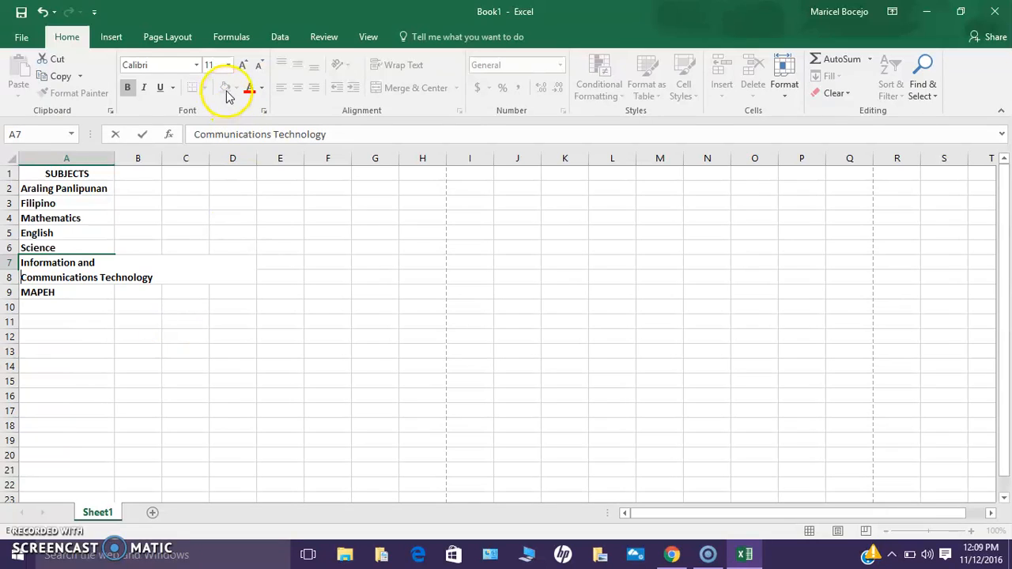
click(129, 299)
Insert a line break before "Pagpapakatao" in cell A8 so the subject name fits within column A
click(77, 305)
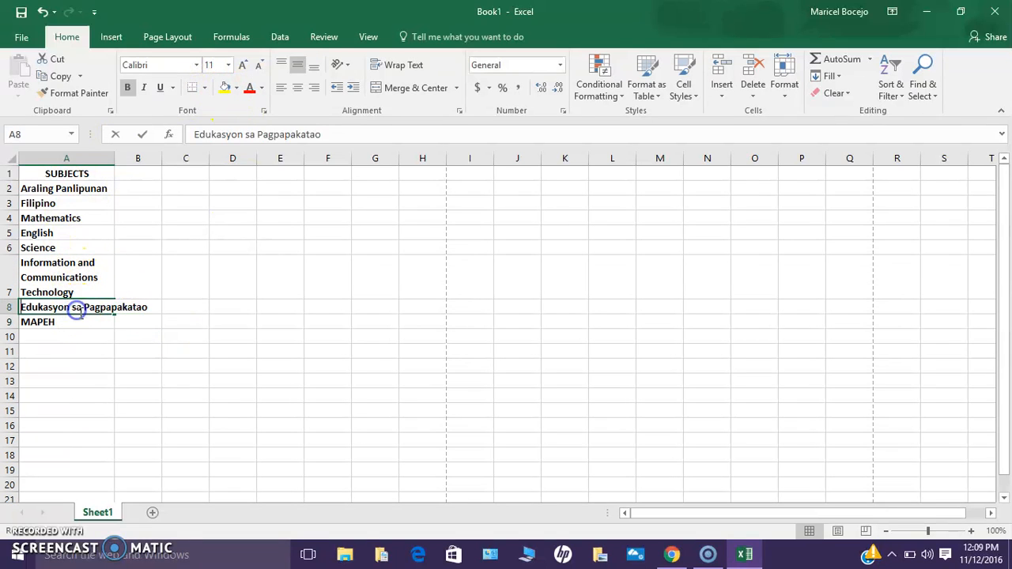
double_click(84, 307)
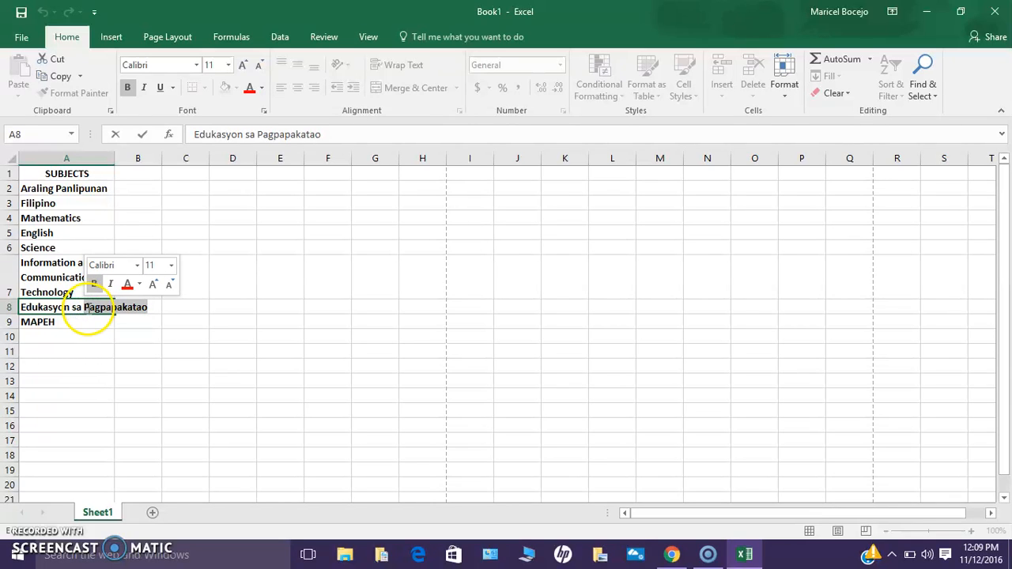
click(84, 307)
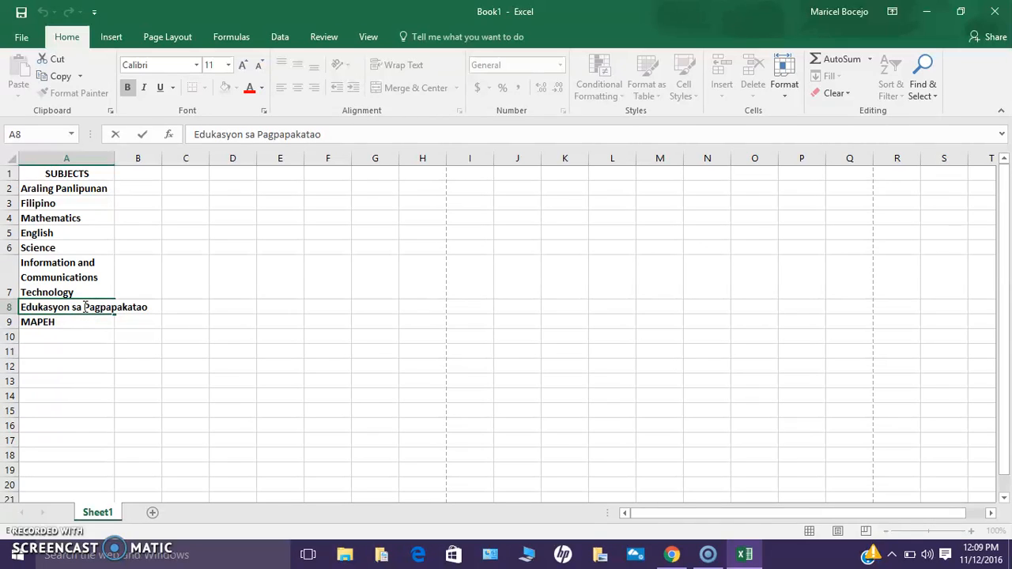
key(alt+Return)
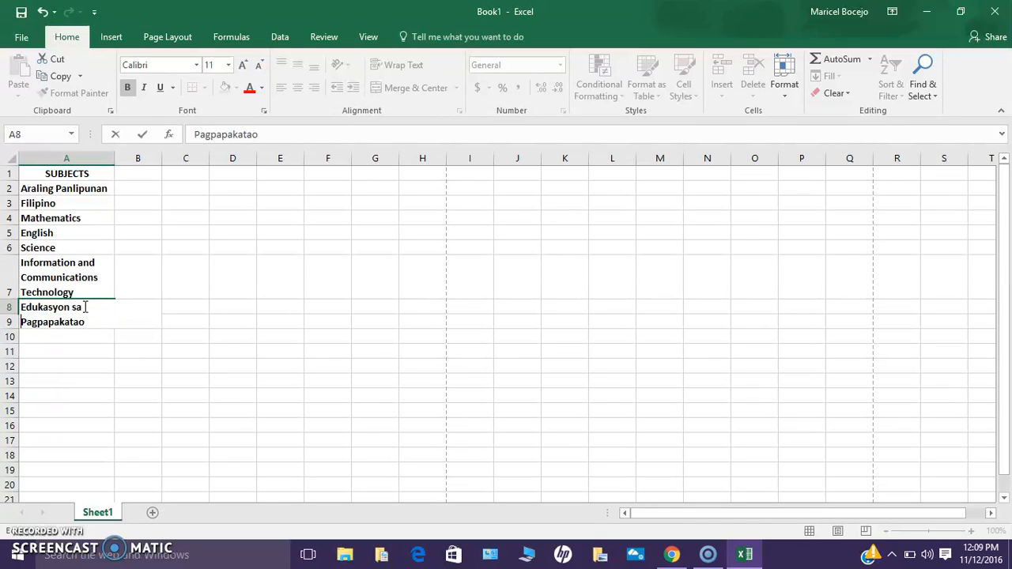
click(72, 340)
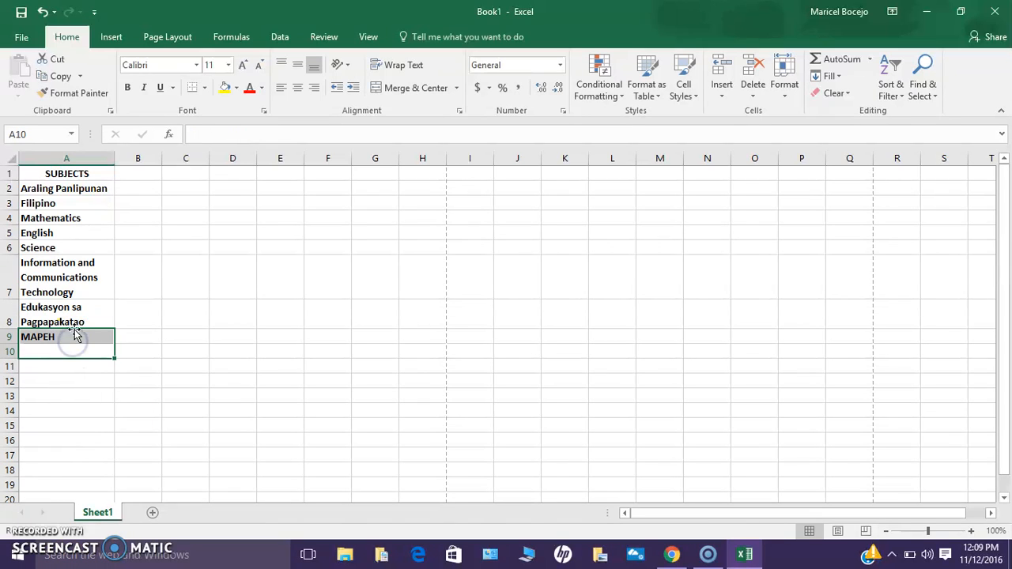
double_click(79, 320)
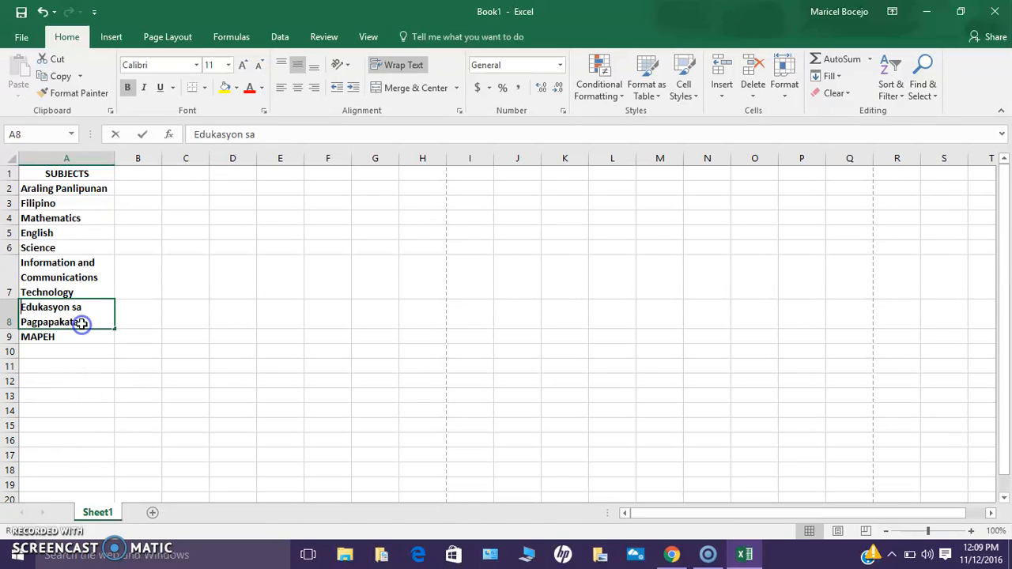
Enter the heading FIRST GRADING in cell B1, with each word on its own line
double_click(137, 173)
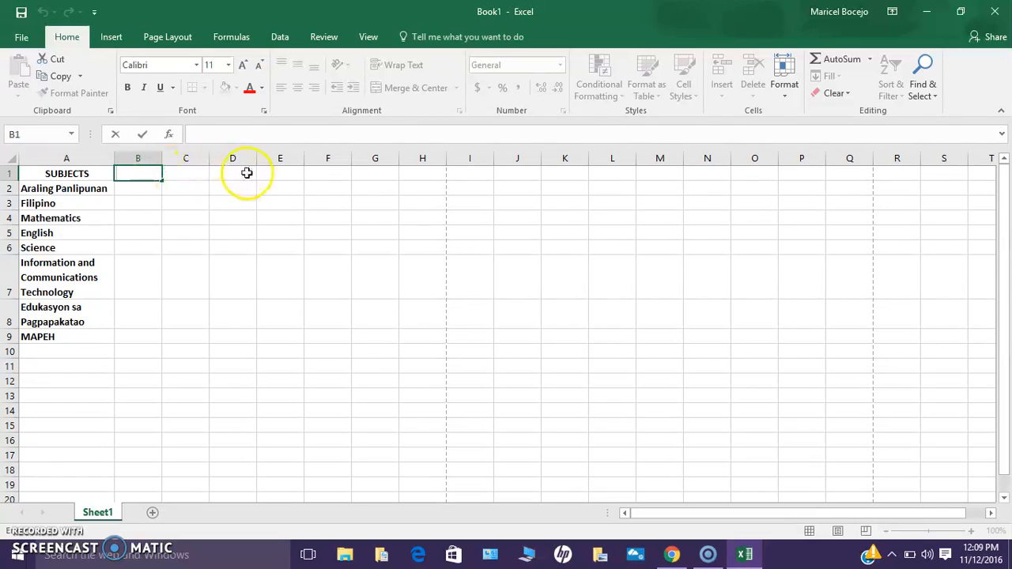
click(139, 172)
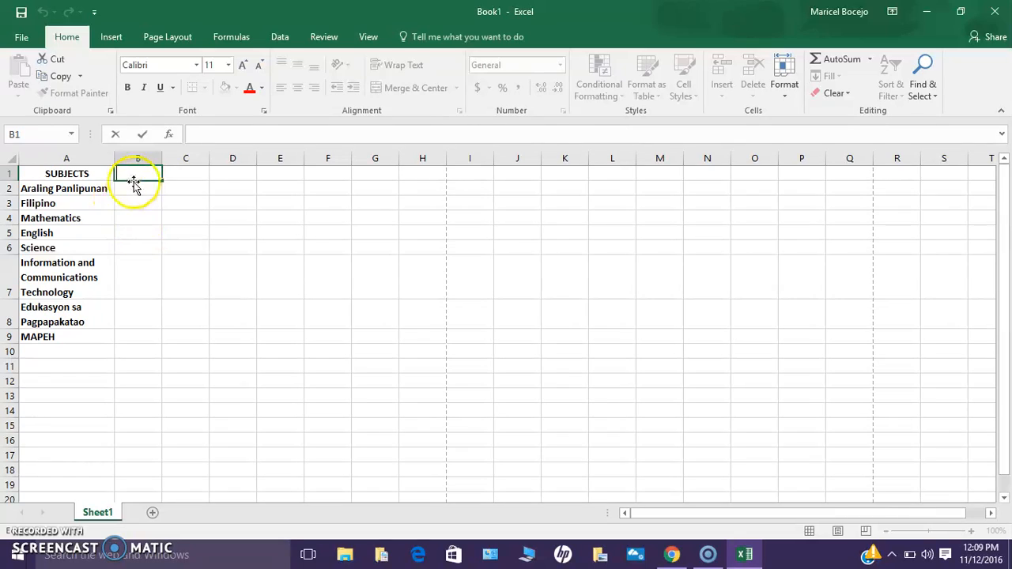
text(FIRST)
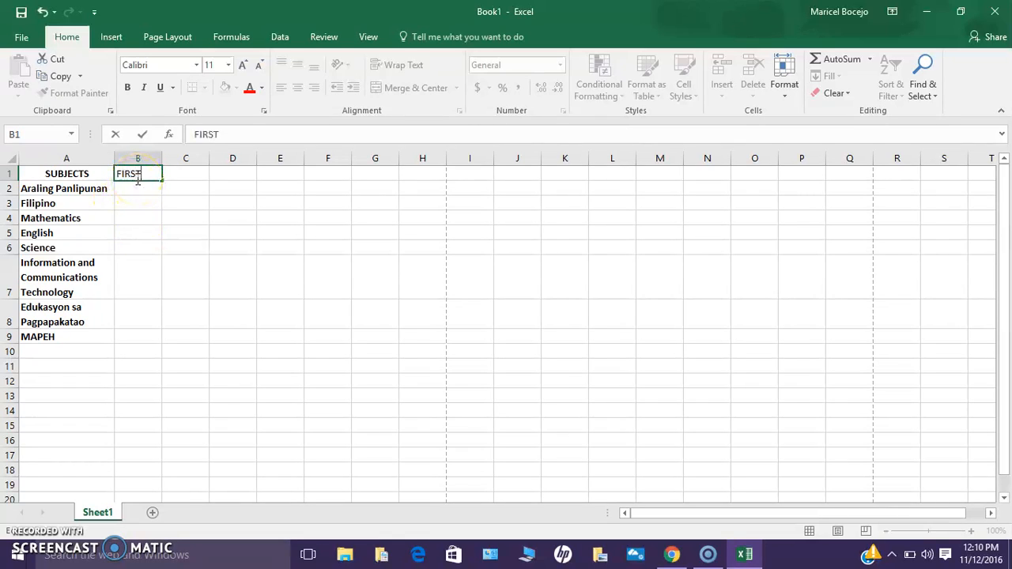
key(Return)
text(GRADING)
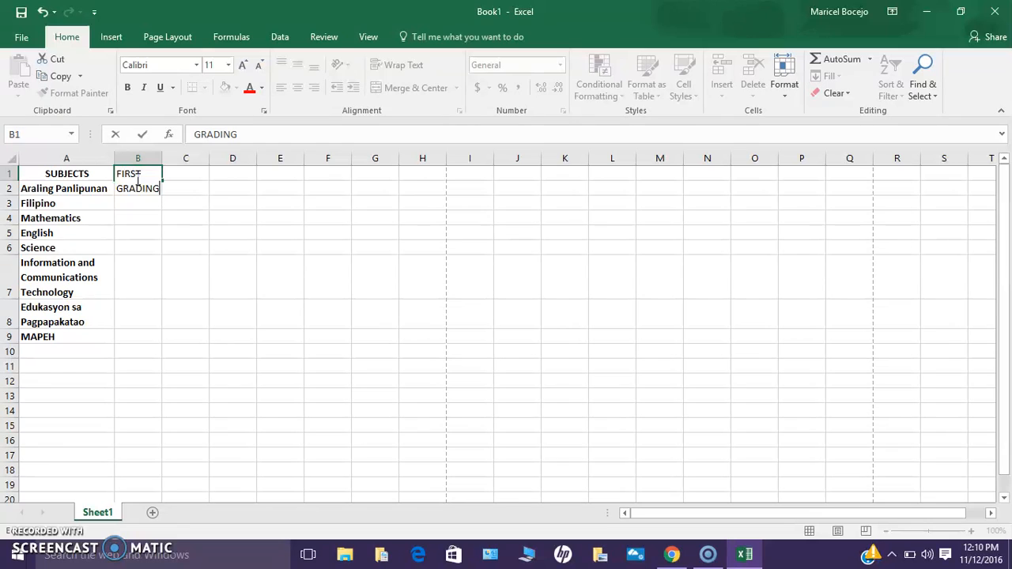
click(181, 174)
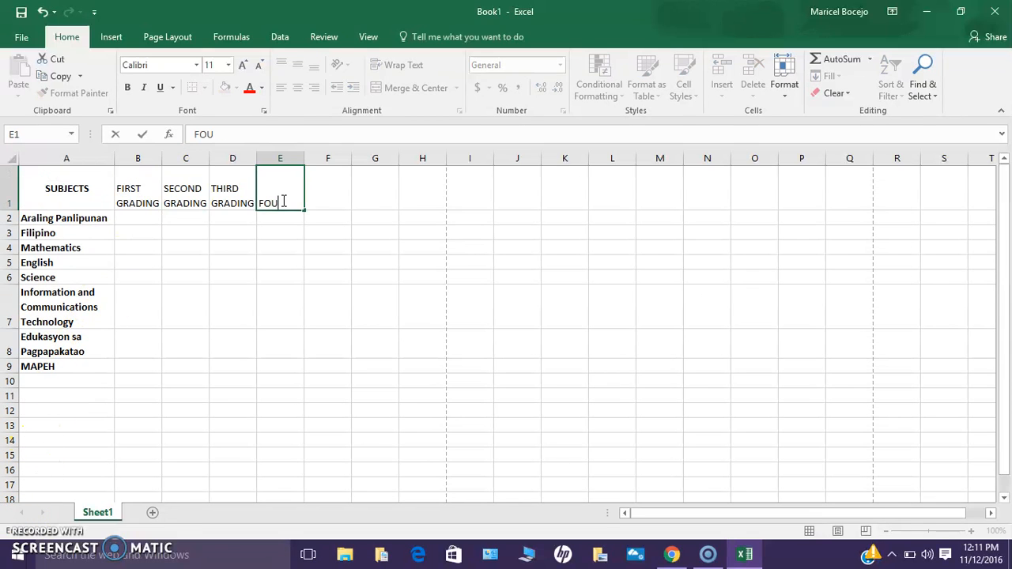
Complete the heading FOURTH GRADING in cell E1, with GRADING on a second line
text(RTH)
key(alt+Return)
text(GRADING)
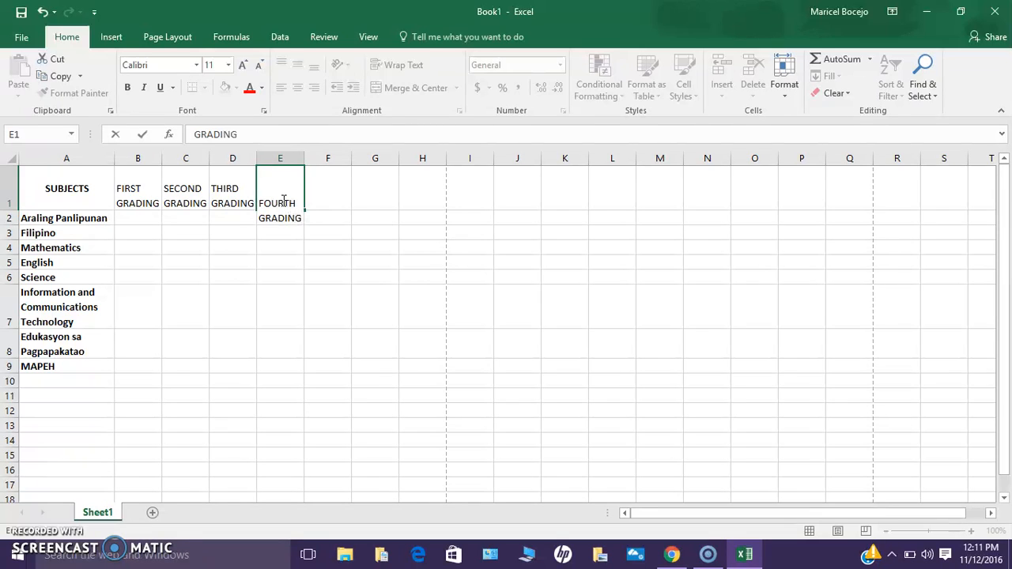
Enter the headings AVERAGE in cell F1 and REMARKS in cell G1
click(336, 196)
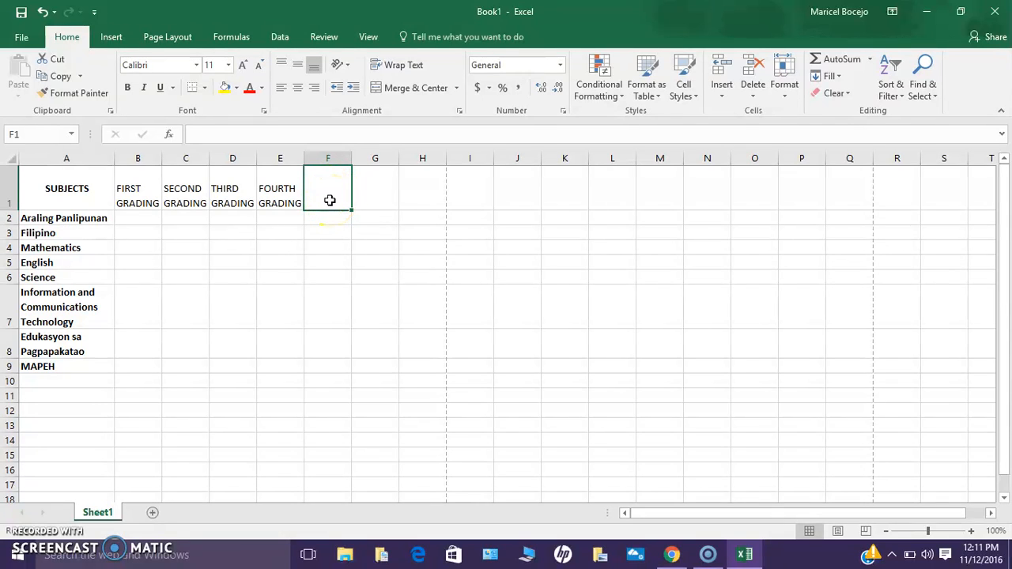
text(AVERAGE)
key(Tab)
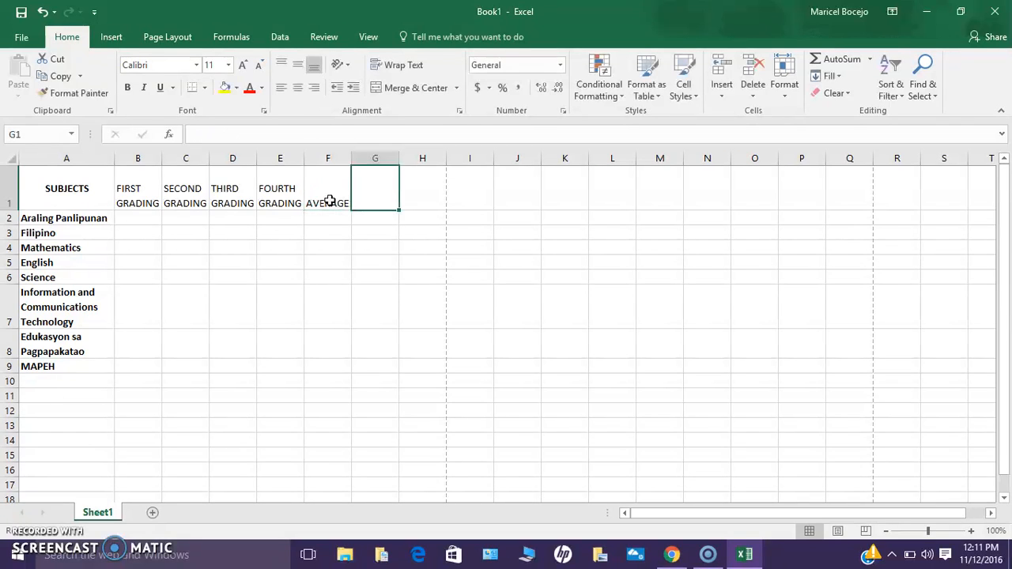
text(REMA)
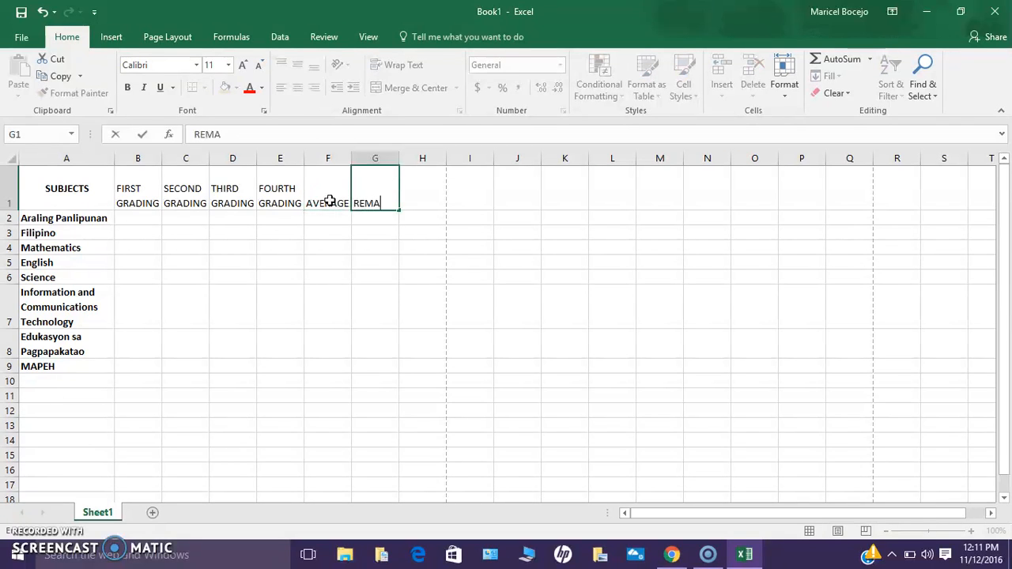
text(RKS)
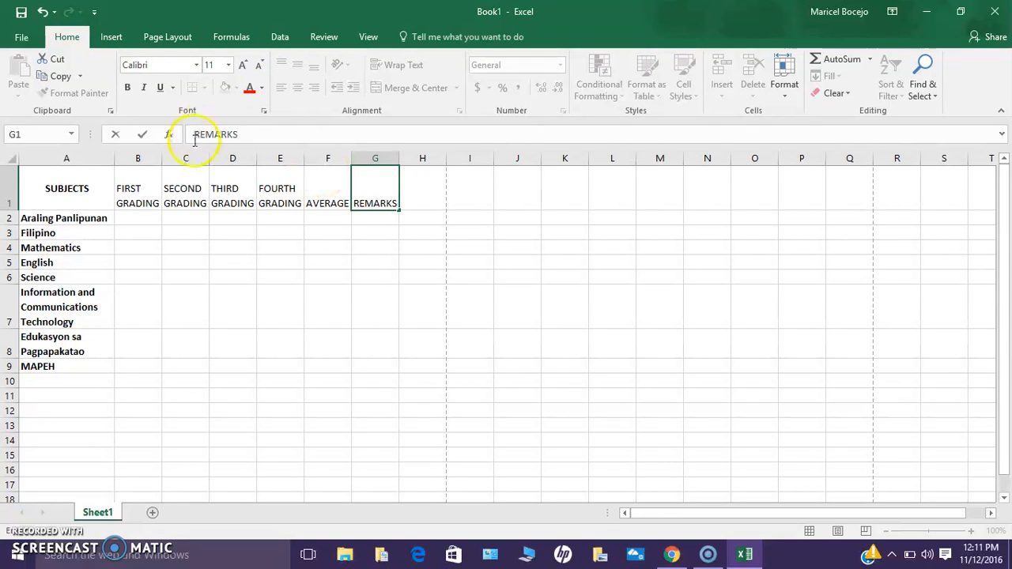
Make the headings in B1:G1 bold, center them vertically and horizontally, and reduce their font size to 10
drag(147, 185, 368, 193)
click(368, 193)
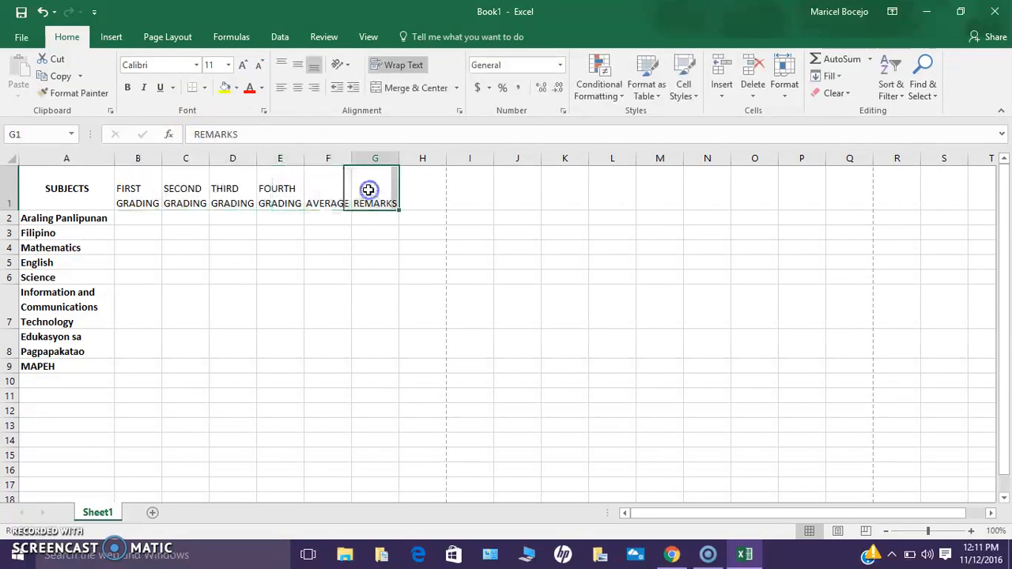
drag(140, 197, 394, 183)
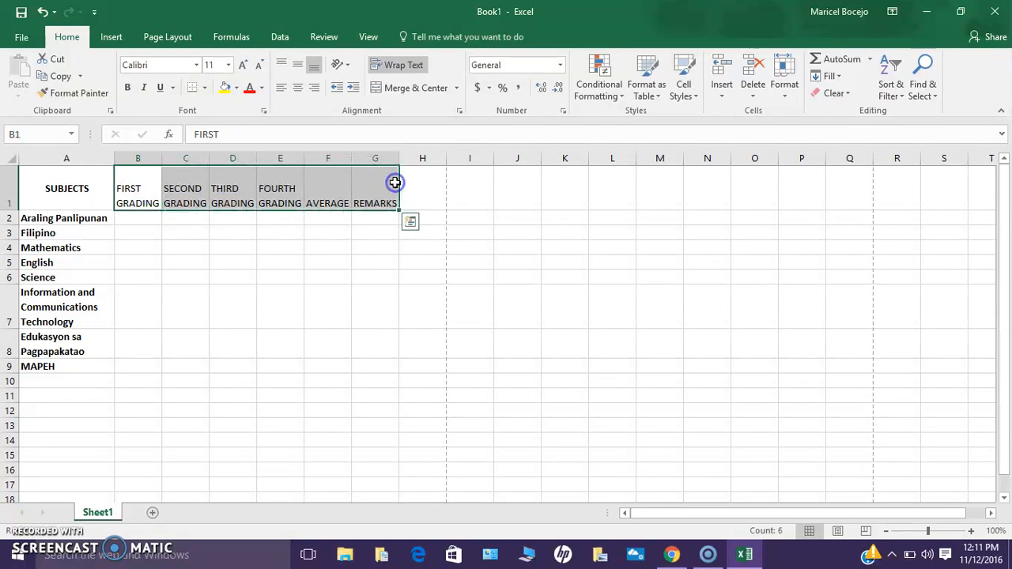
click(127, 87)
click(296, 67)
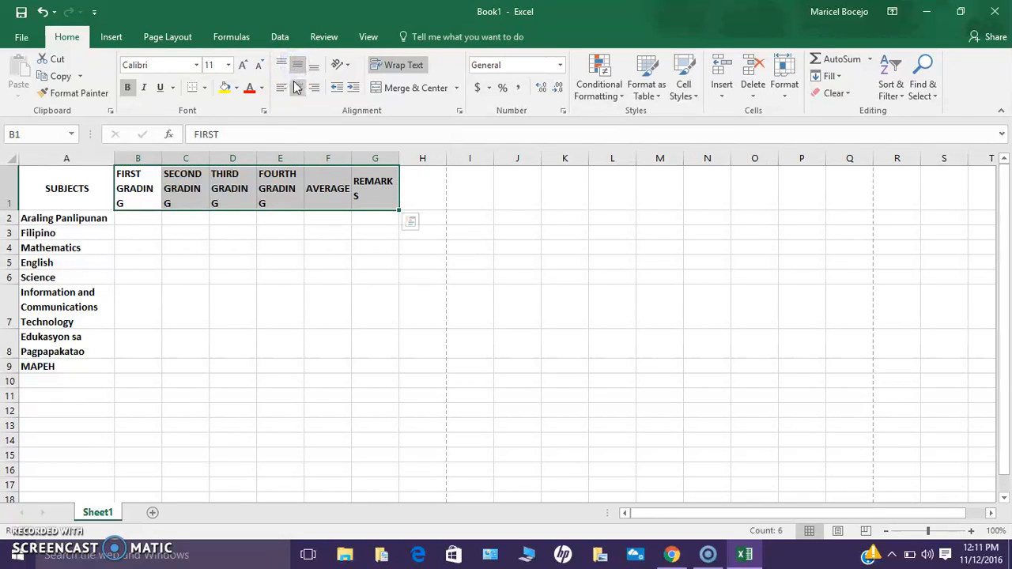
click(295, 87)
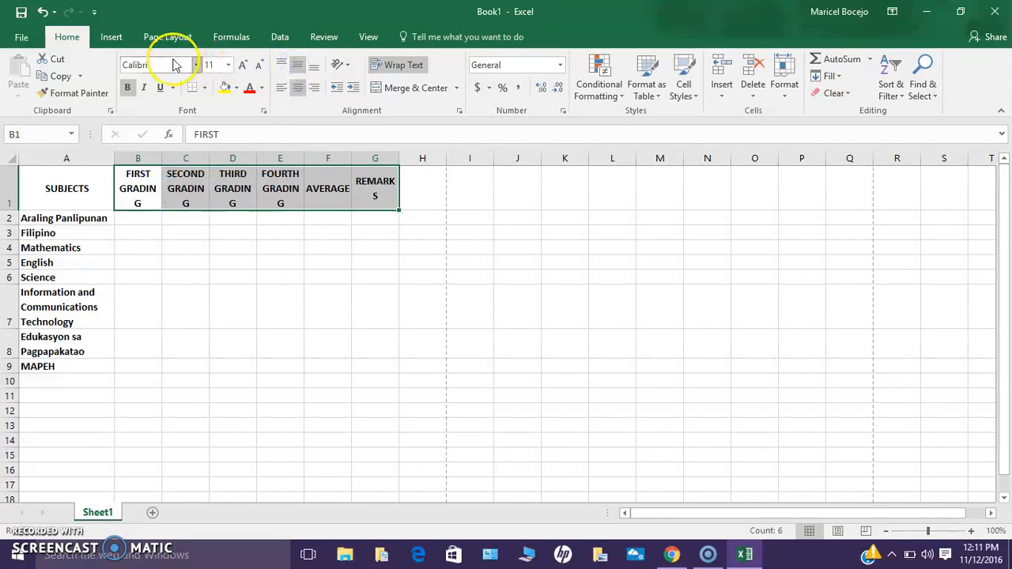
click(255, 66)
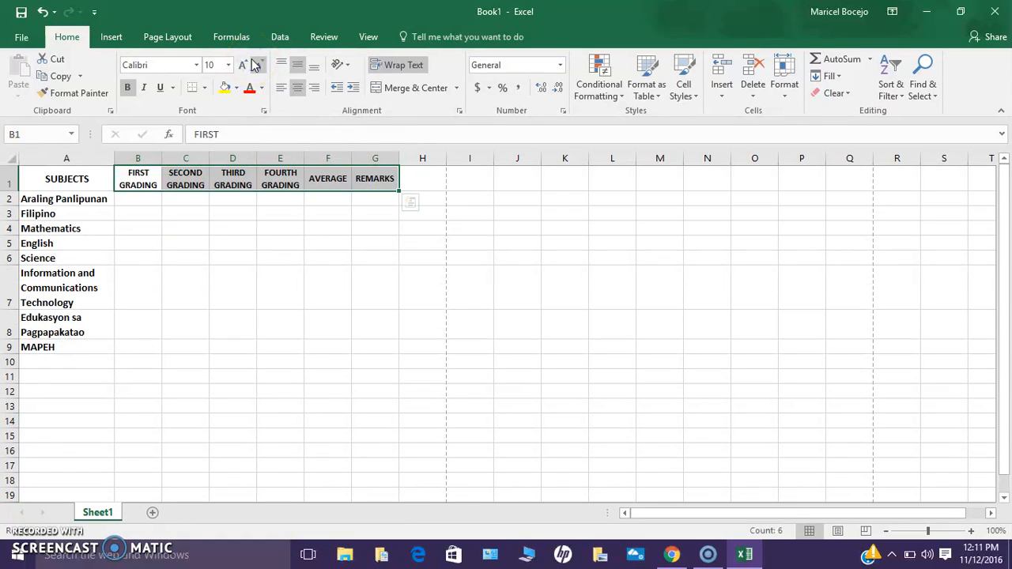
Enter the Araling Panlipunan grades 85, 86, 84 and 85 for the four grading periods in cells B2 to E2
click(140, 199)
double_click(155, 197)
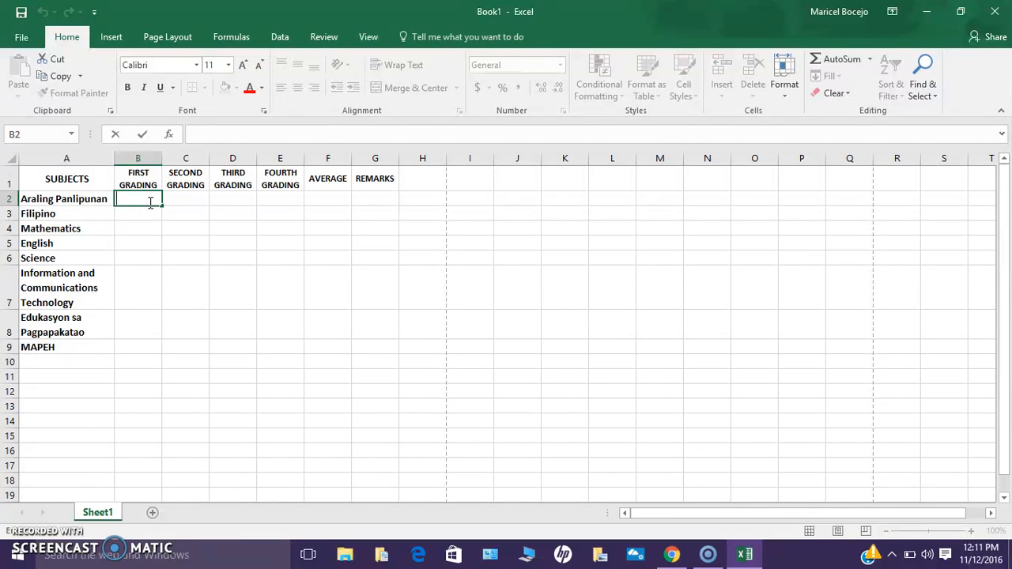
text(85)
key(Tab)
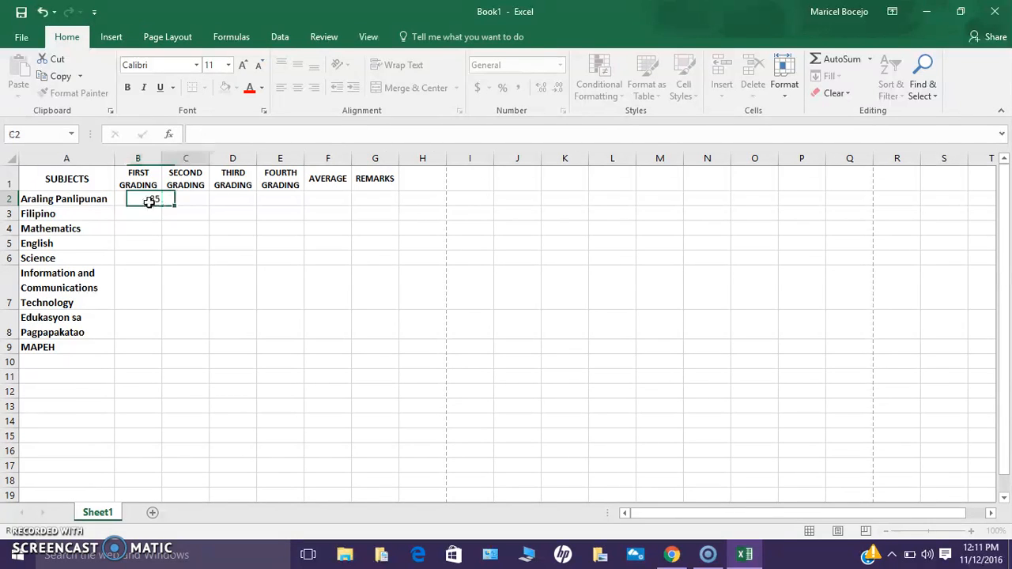
text(86)
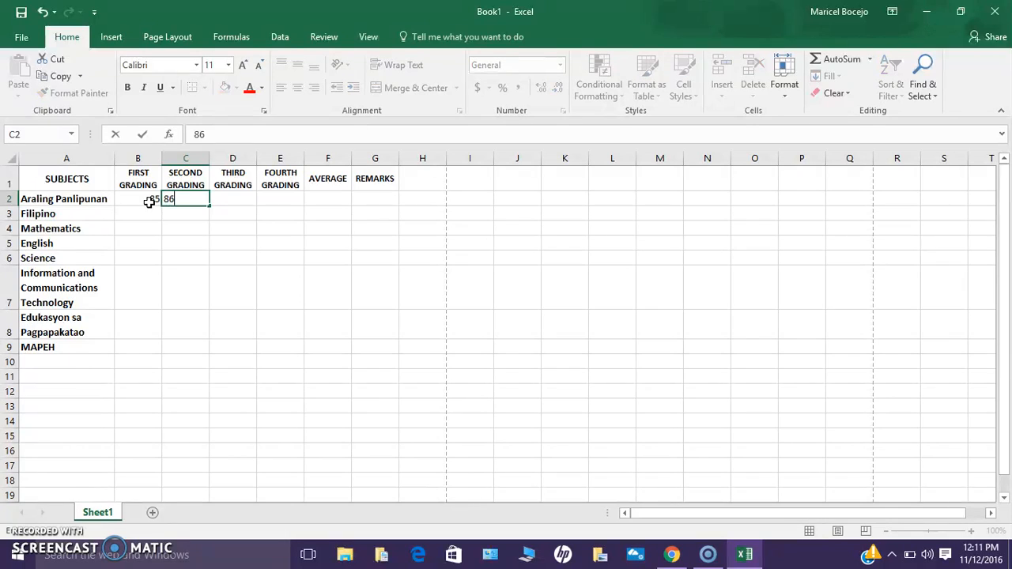
key(Tab)
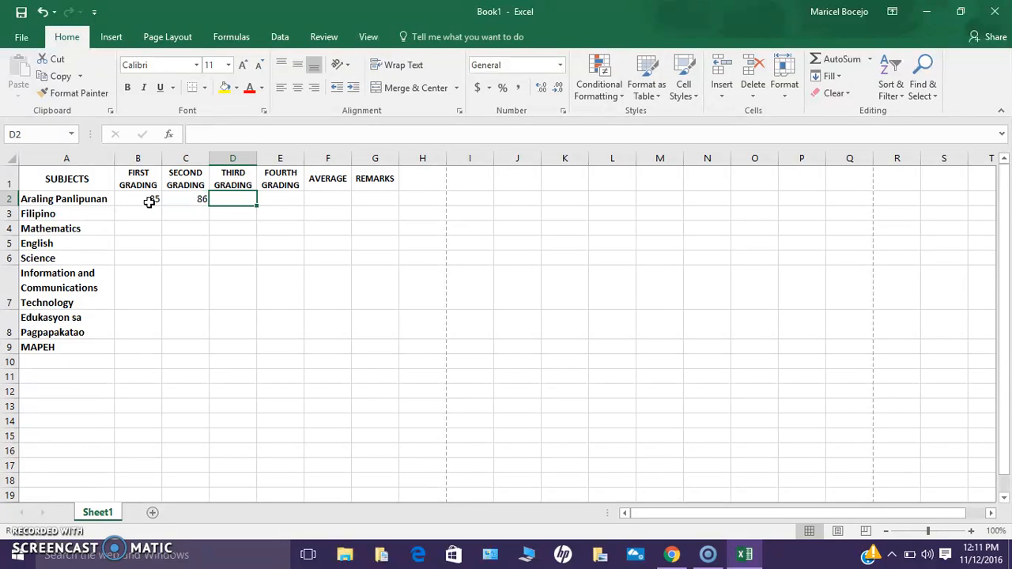
text(84)
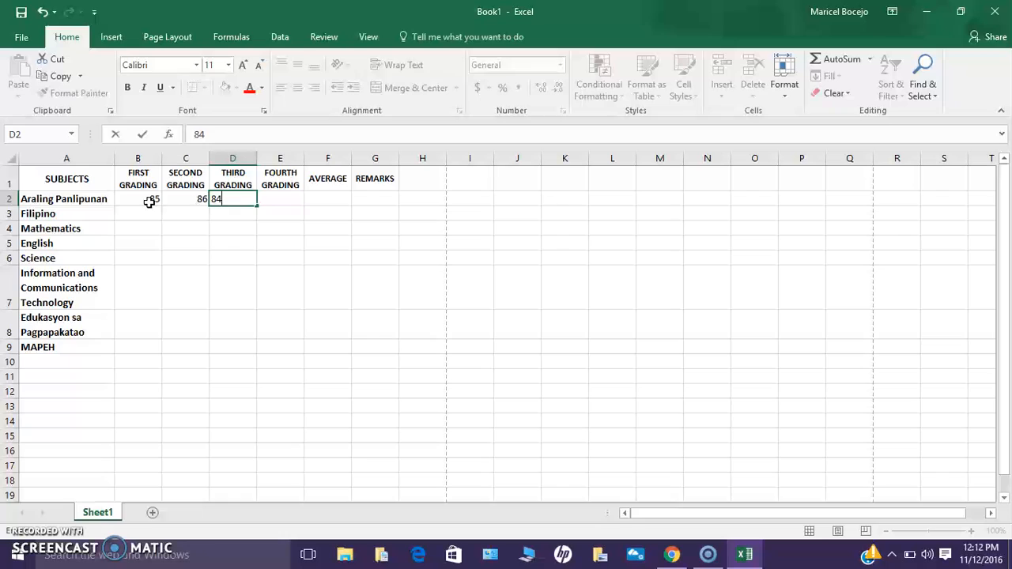
key(Tab)
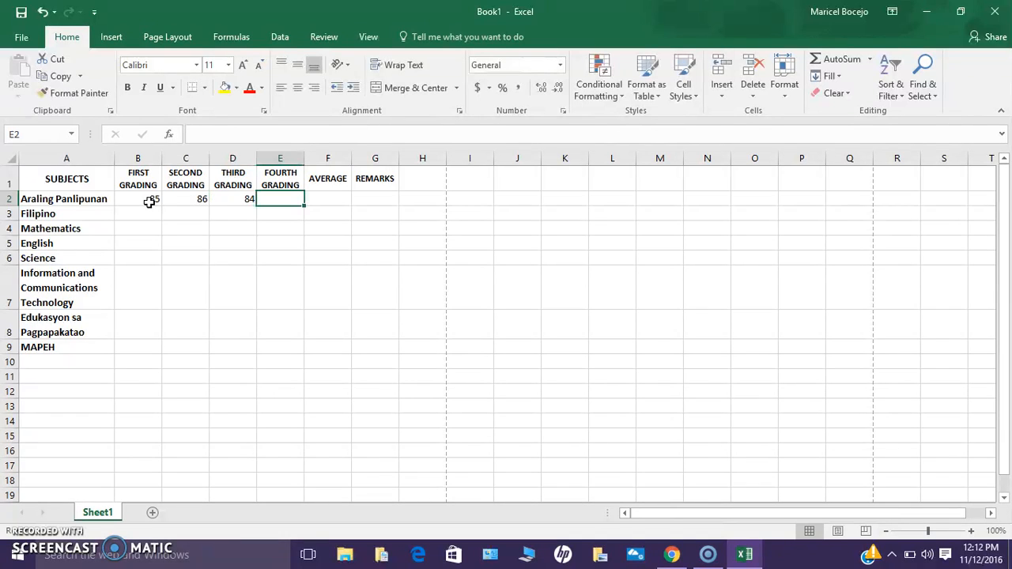
text(8)
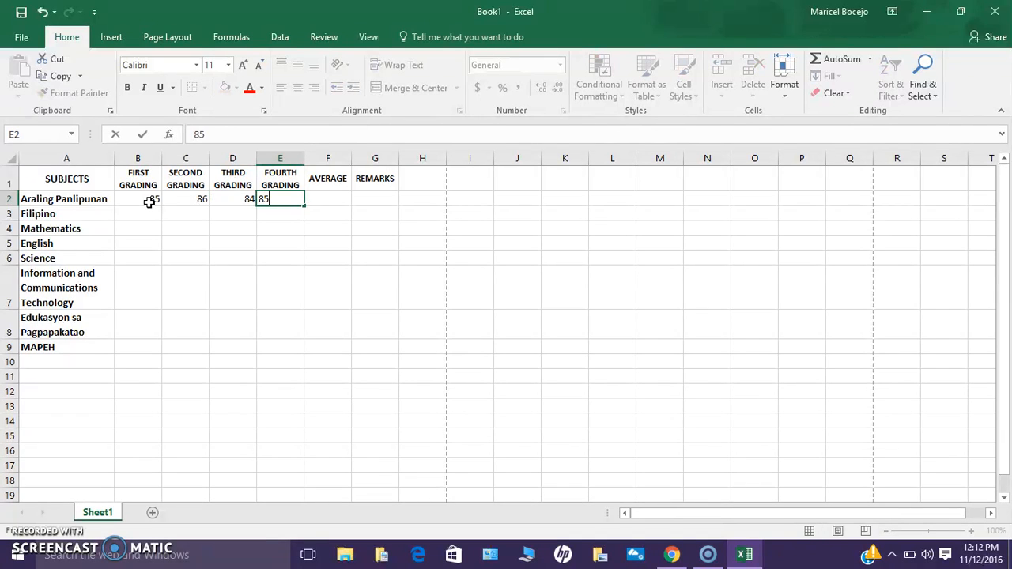
text(5)
key(Tab)
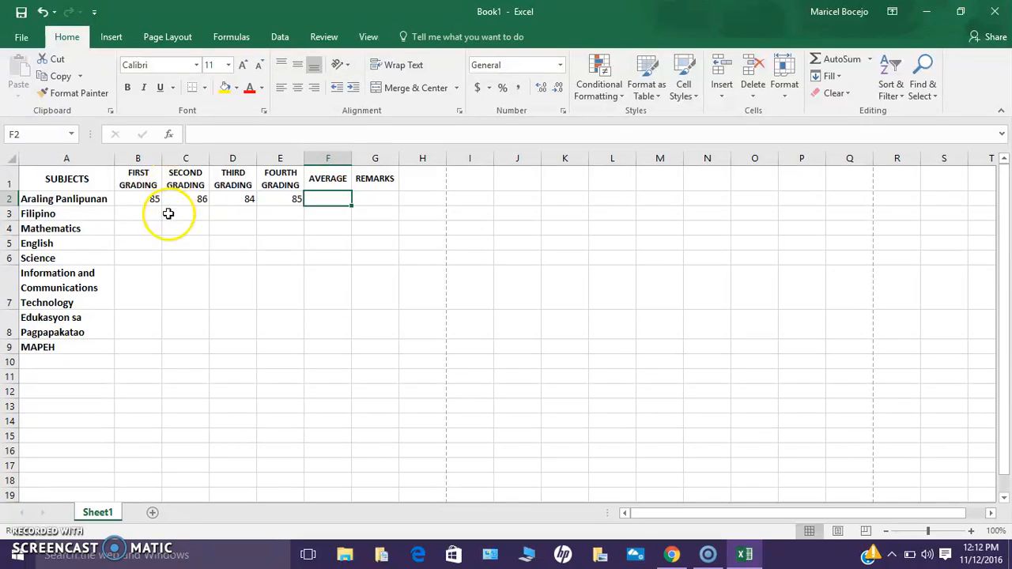
click(159, 219)
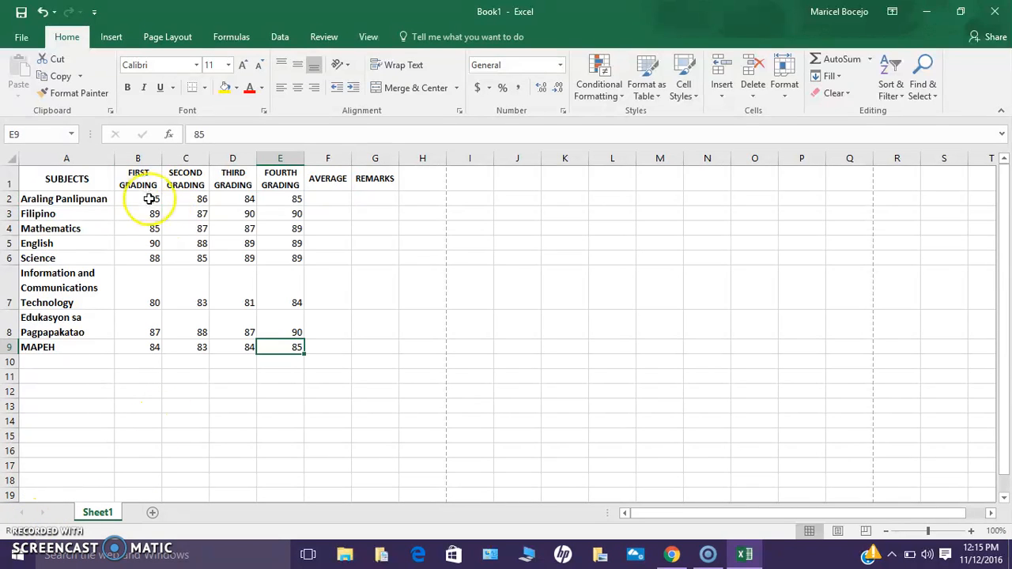
Center all the grades in B2:E9 vertically and horizontally within their cells
click(152, 199)
drag(152, 199, 283, 348)
click(283, 349)
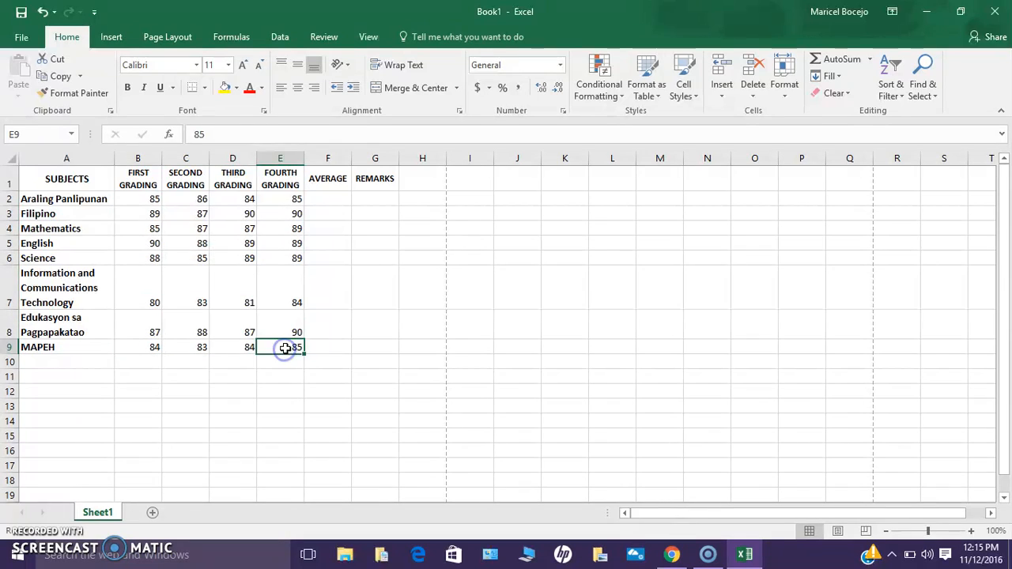
click(148, 199)
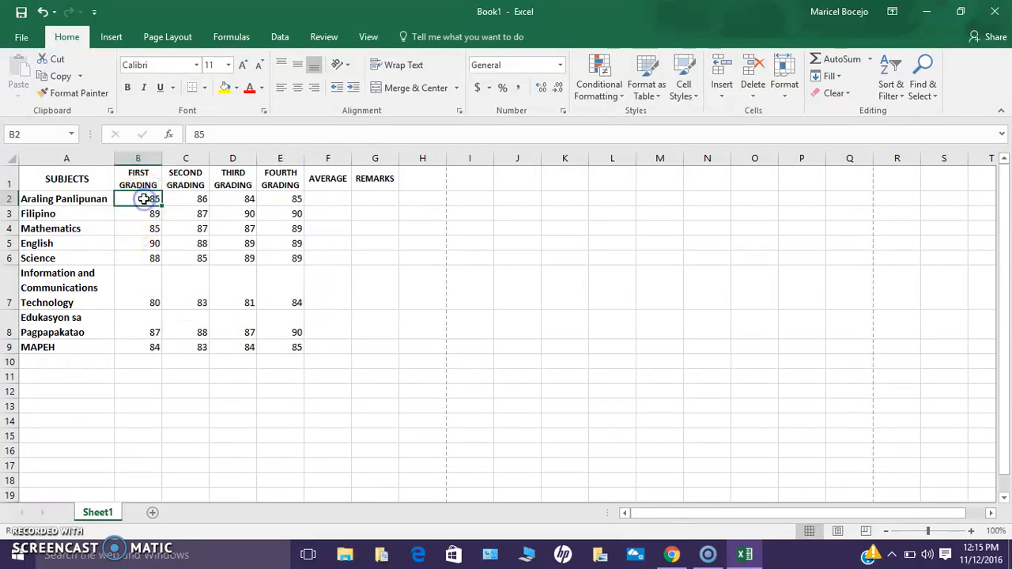
drag(151, 200, 291, 340)
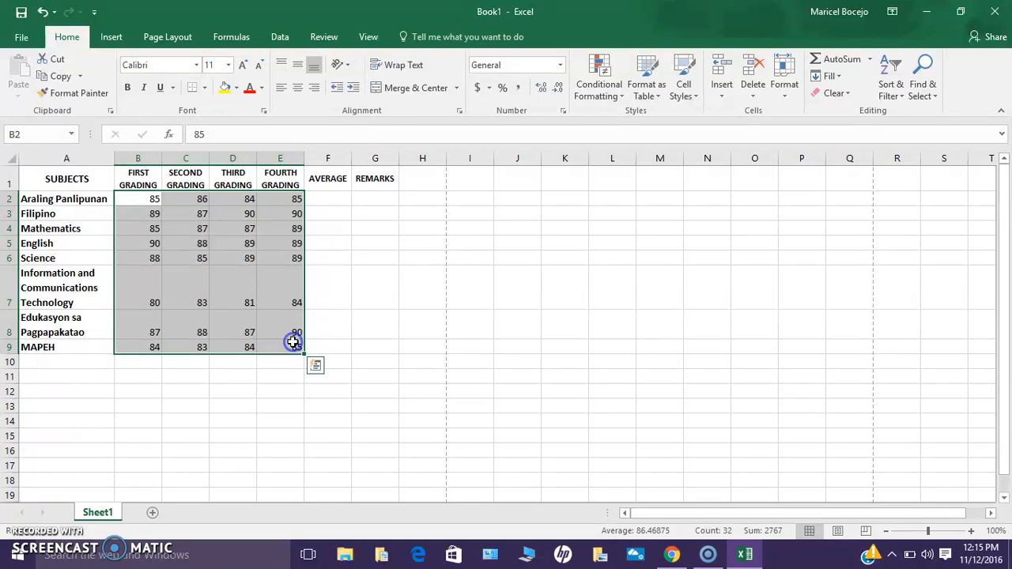
click(297, 66)
click(298, 87)
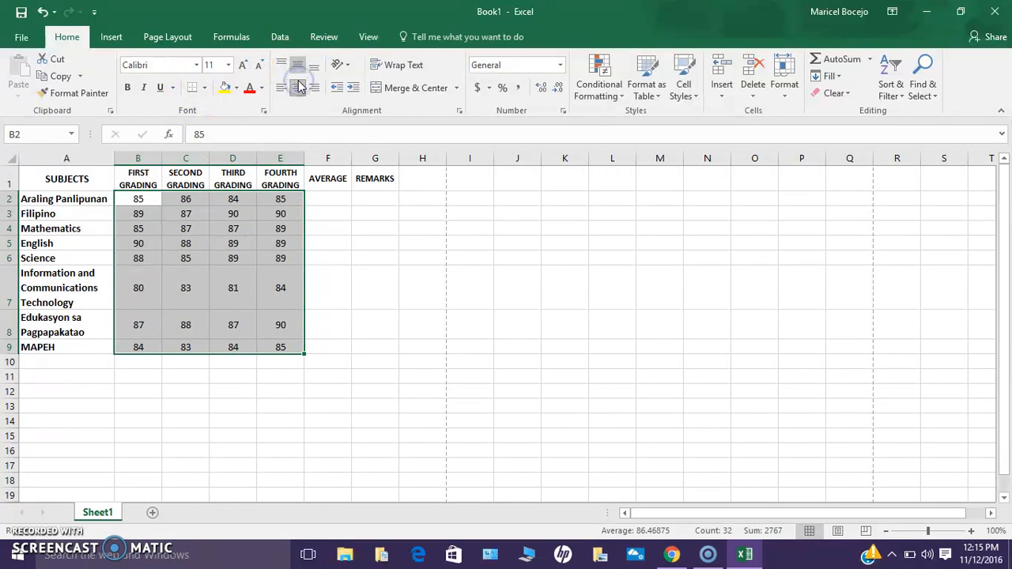
Enter the formula =AVERAGE(B2:E2) in cell F2 to average the Araling Panlipunan grades
double_click(324, 198)
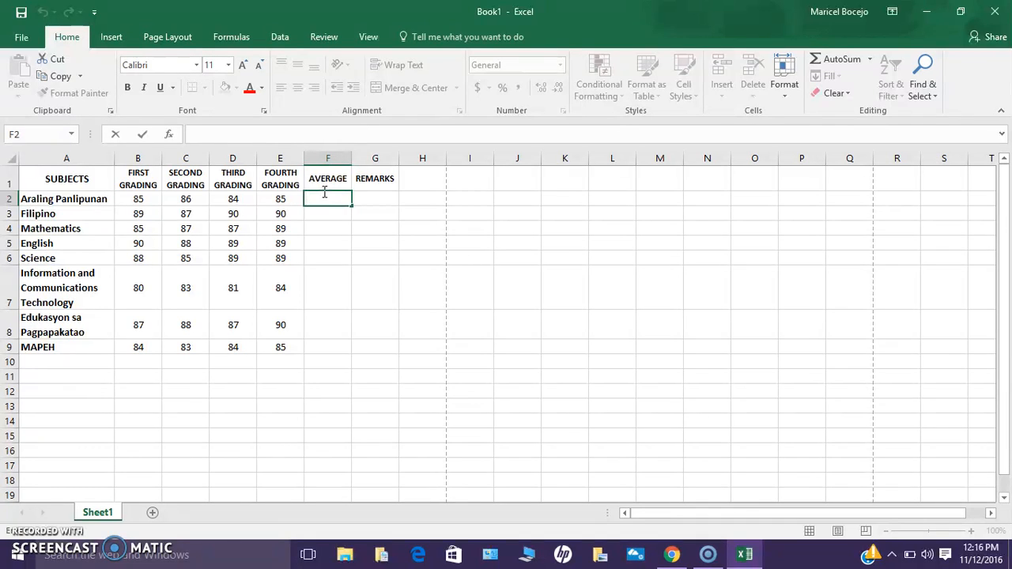
click(322, 134)
text(=A)
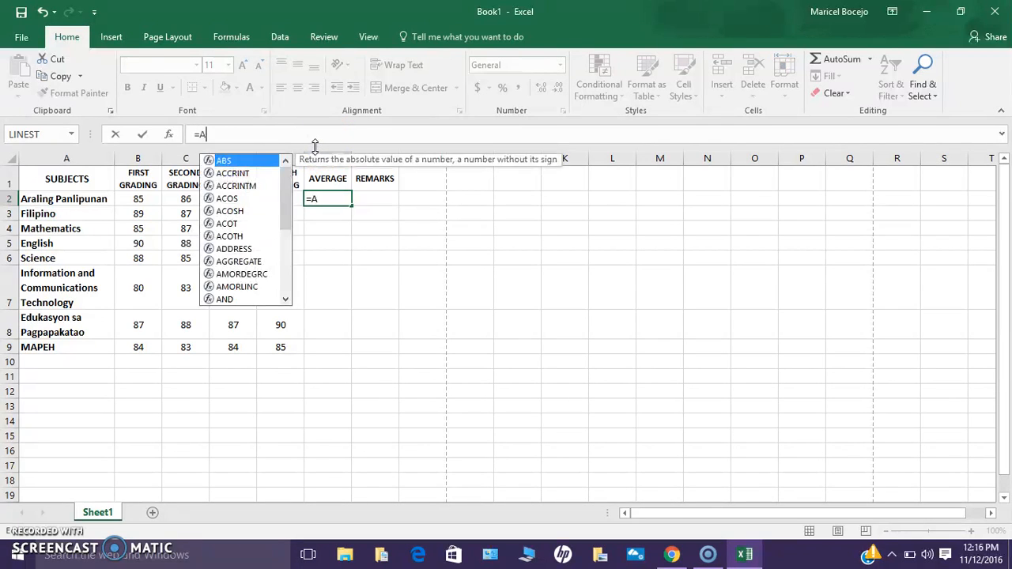
text(VERAGE)
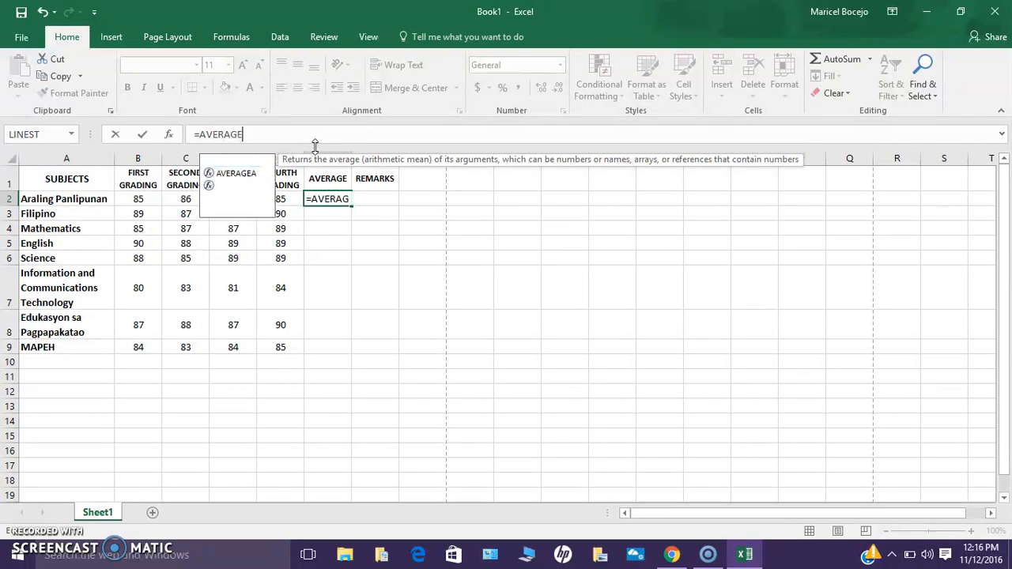
text(()
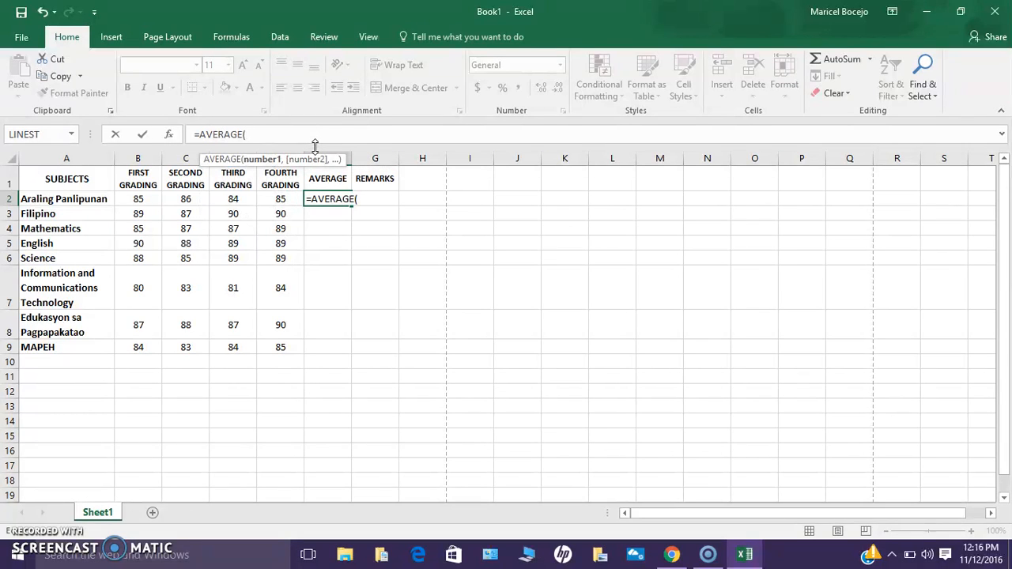
click(151, 199)
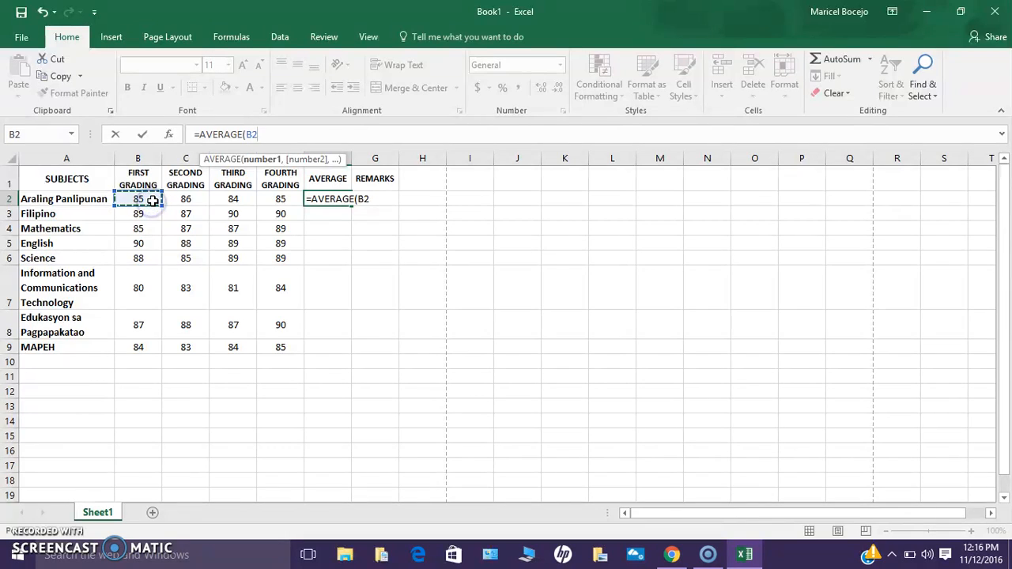
text(:)
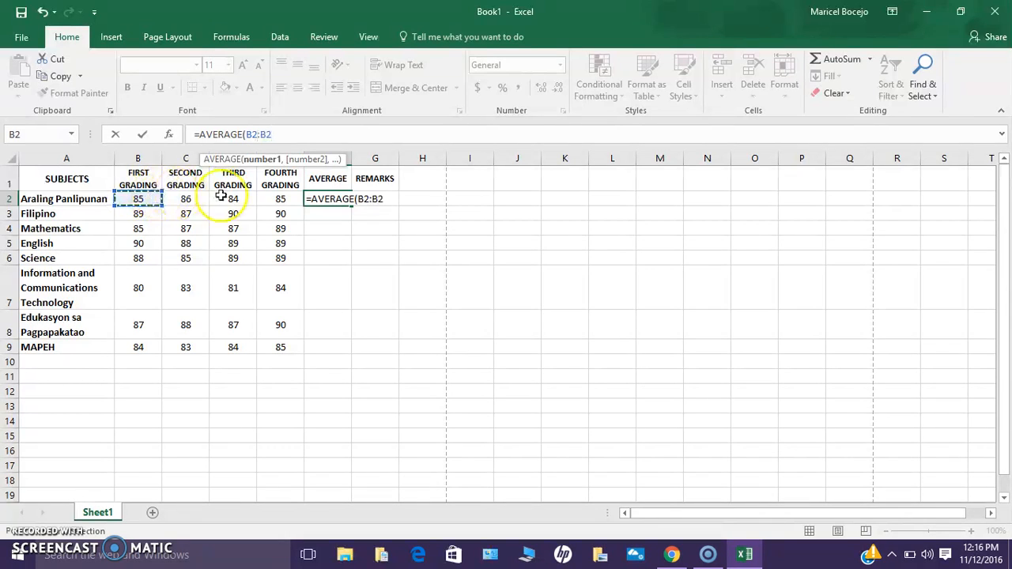
click(276, 200)
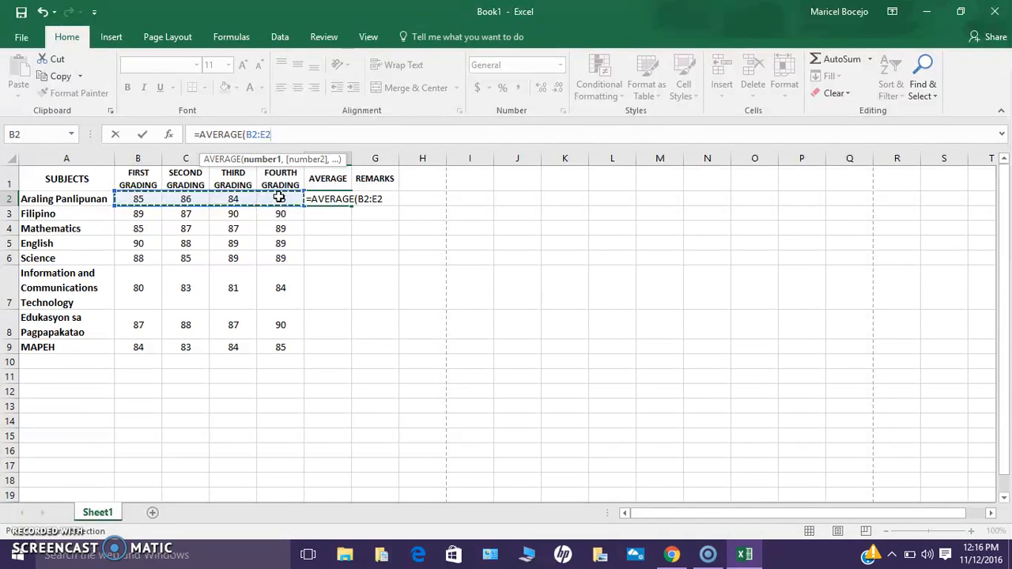
key(Return)
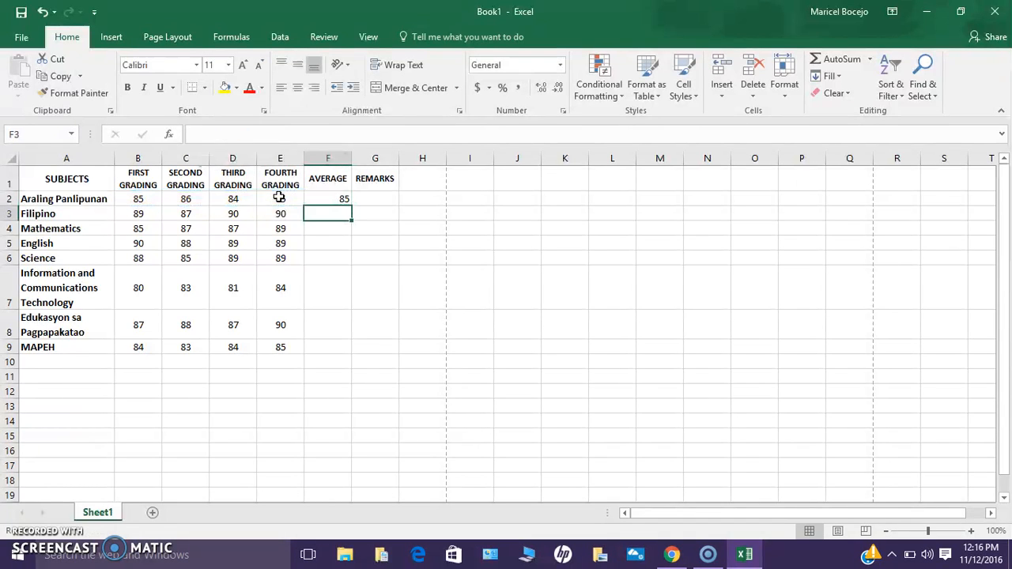
Fill the average formula from F2 down through F9 to cover all remaining subjects
click(329, 200)
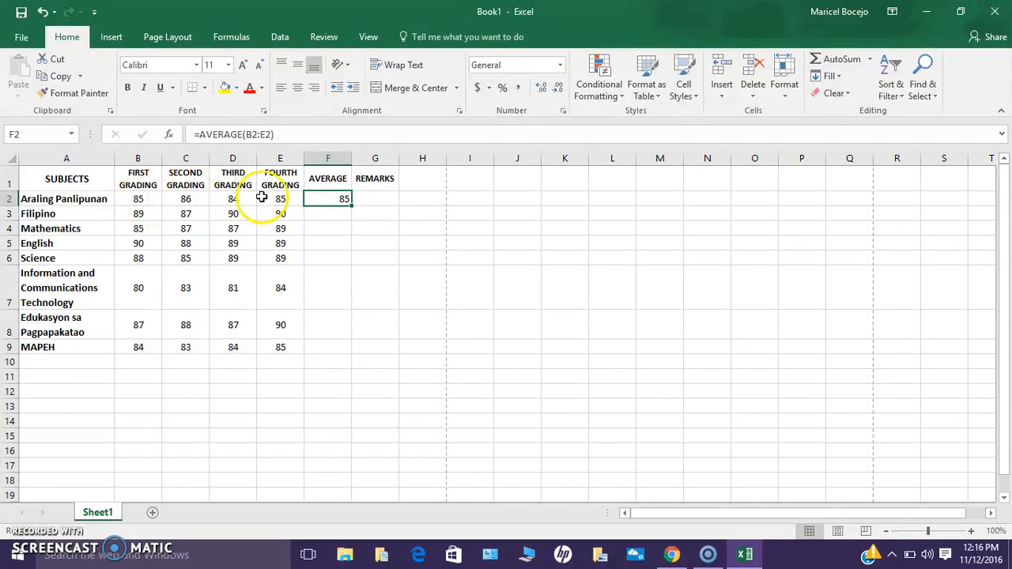
click(321, 216)
double_click(321, 199)
click(324, 228)
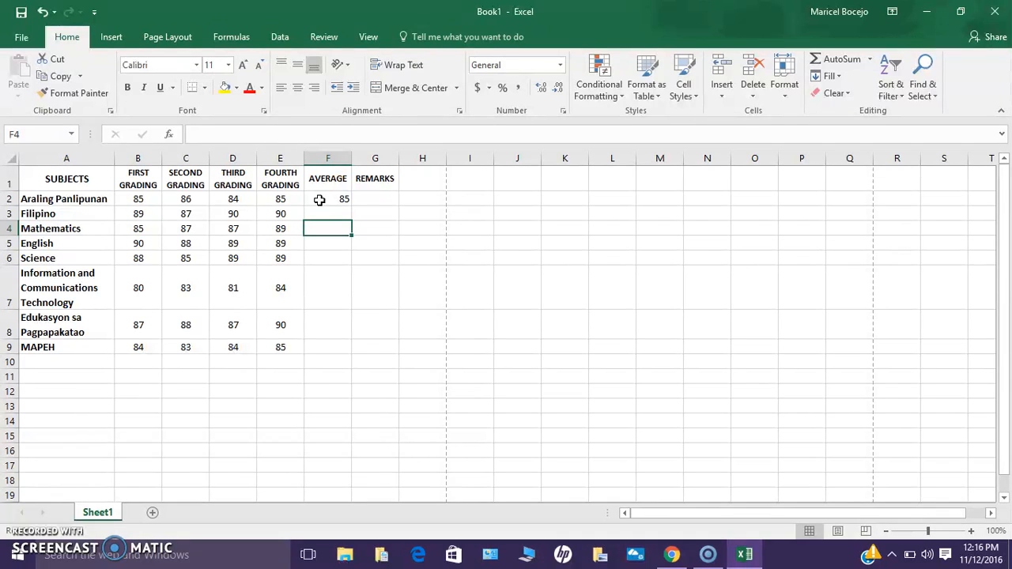
click(320, 200)
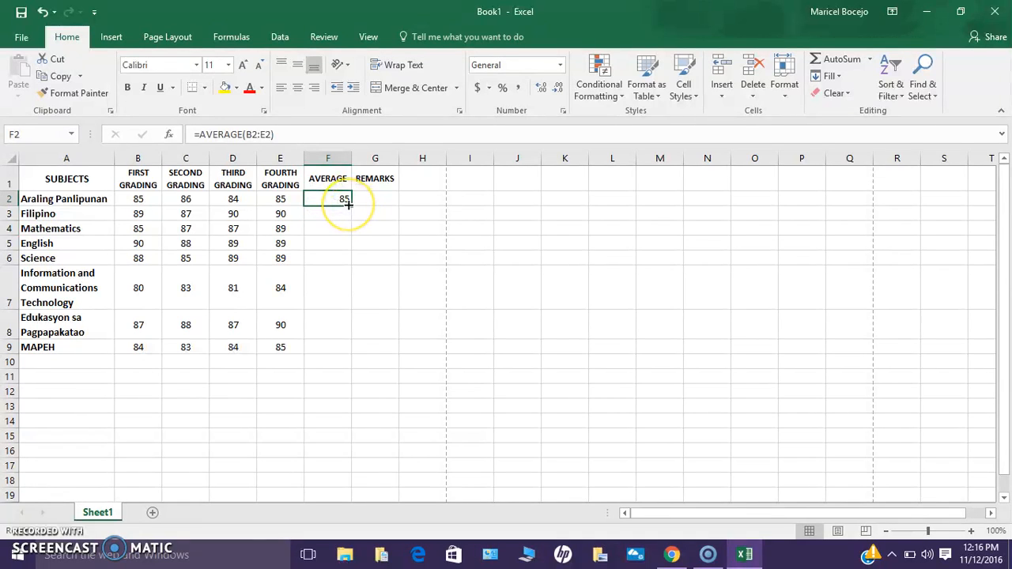
drag(347, 204, 354, 351)
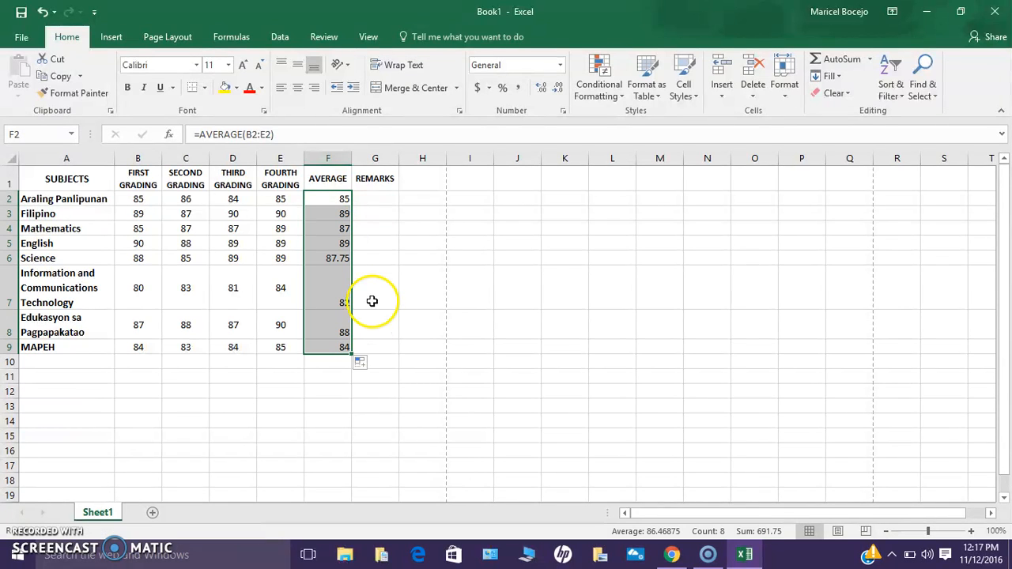
Change the fourth grading grade for Science in cell E6 to 90
click(281, 257)
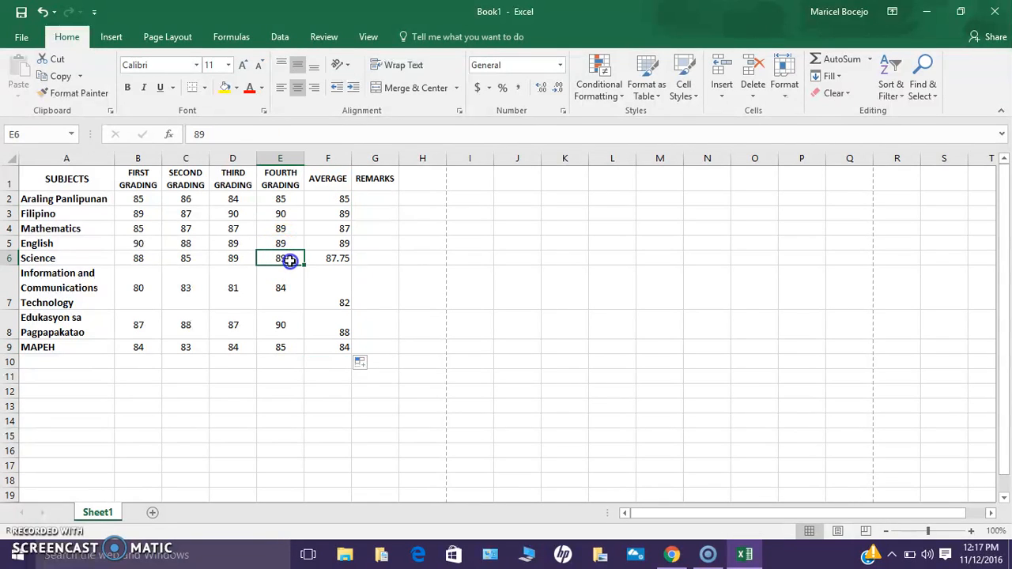
double_click(283, 258)
double_click(283, 259)
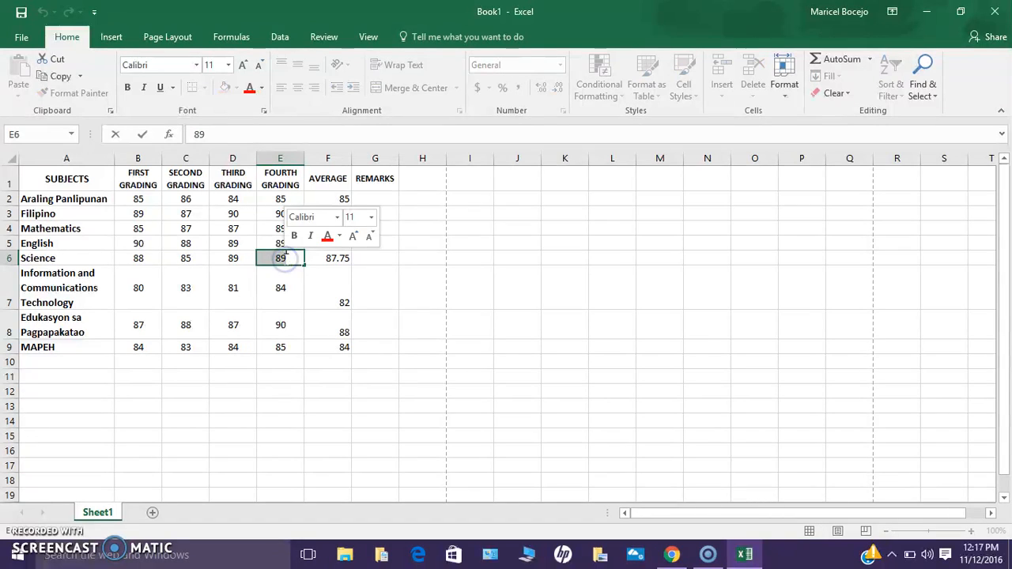
text(90)
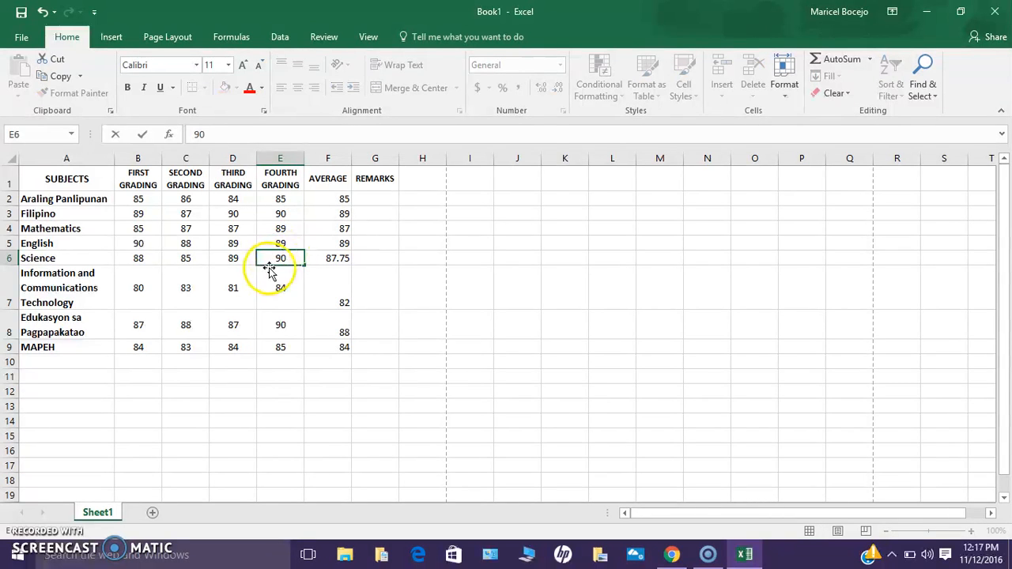
click(364, 287)
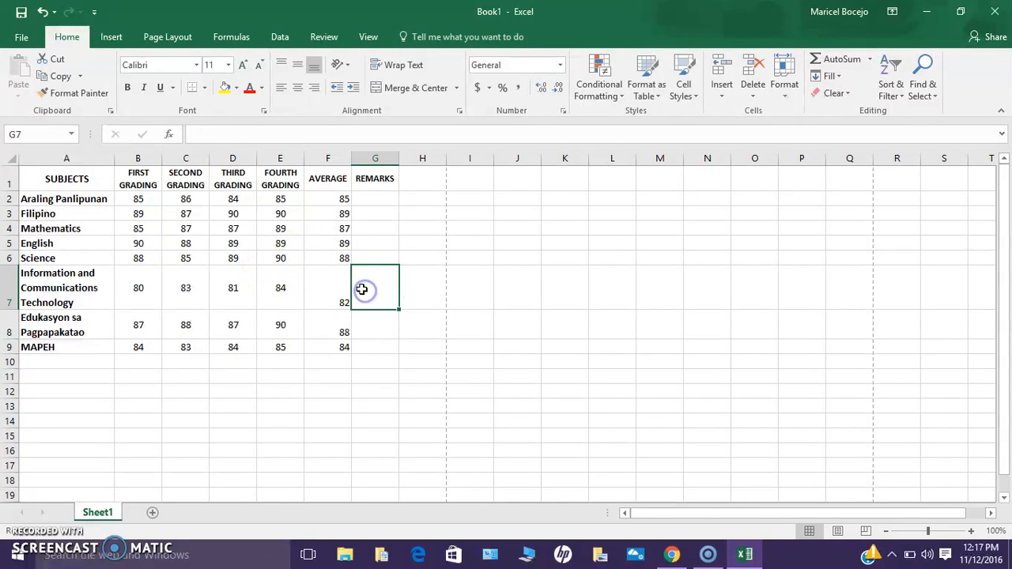
click(338, 199)
double_click(339, 199)
click(368, 249)
click(360, 199)
double_click(360, 199)
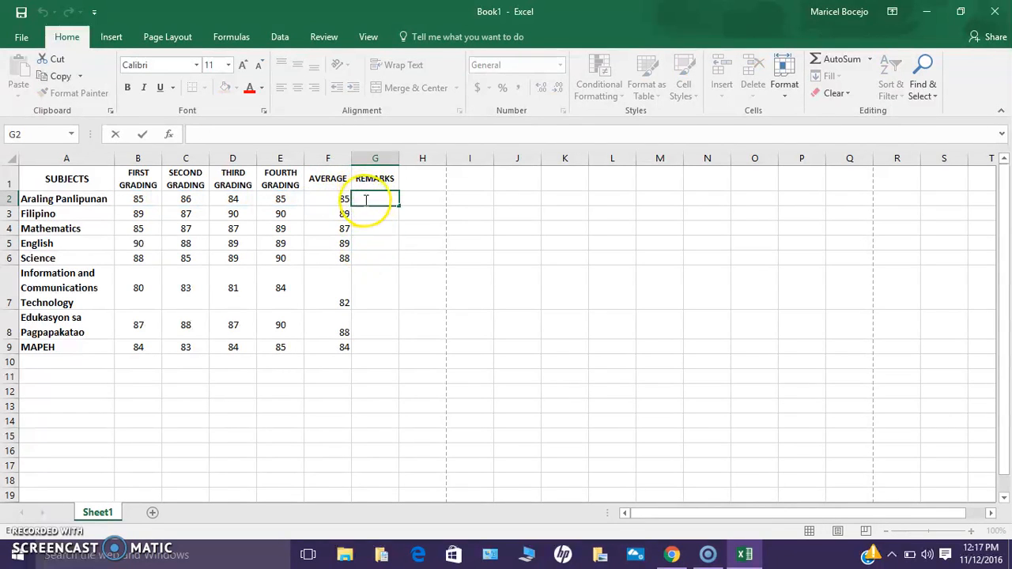
Center the averages in F2:F9 horizontally and vertically within their cells
drag(338, 202, 335, 340)
key(Up)
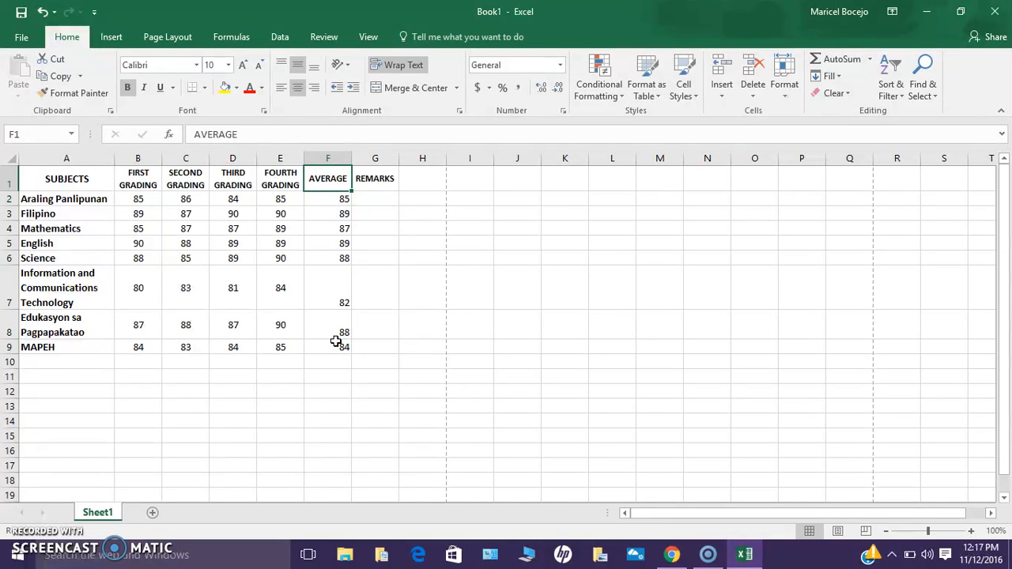
click(336, 206)
drag(335, 207, 342, 348)
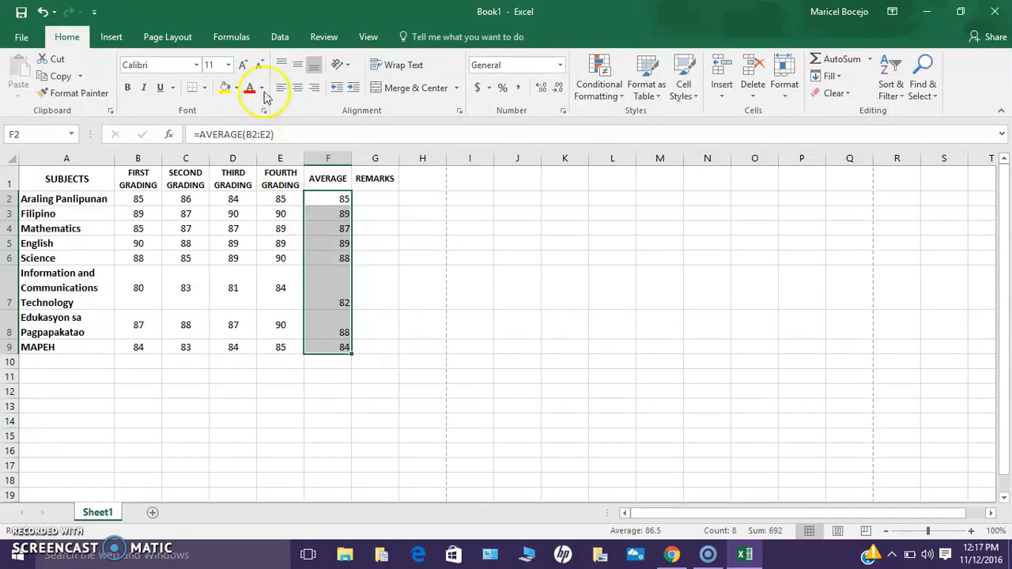
click(297, 87)
click(304, 68)
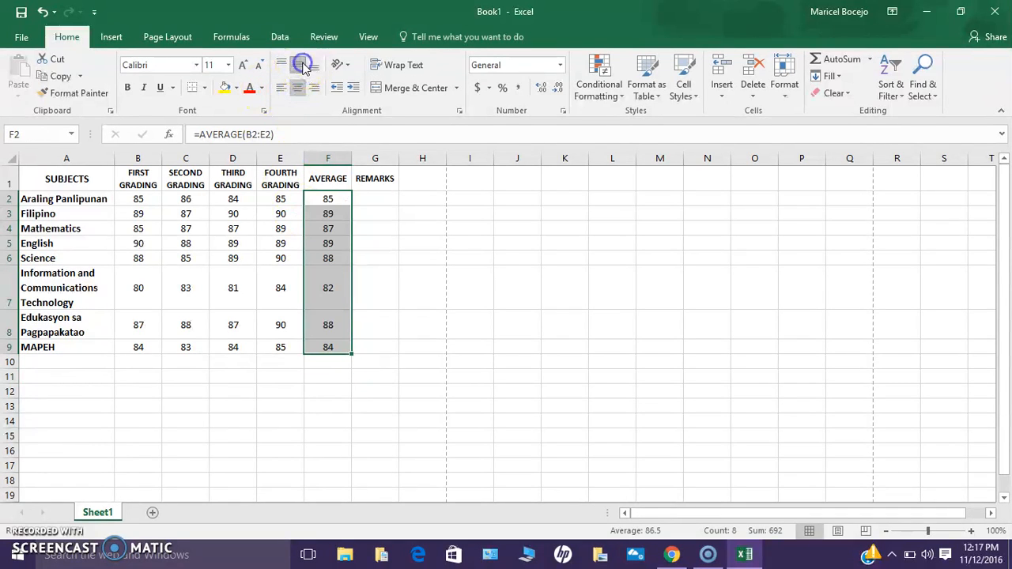
Enter the formula =IF(F2>=85, "PASSED", "FAILED") in cell G2 as the Araling Panlipunan remark
click(364, 195)
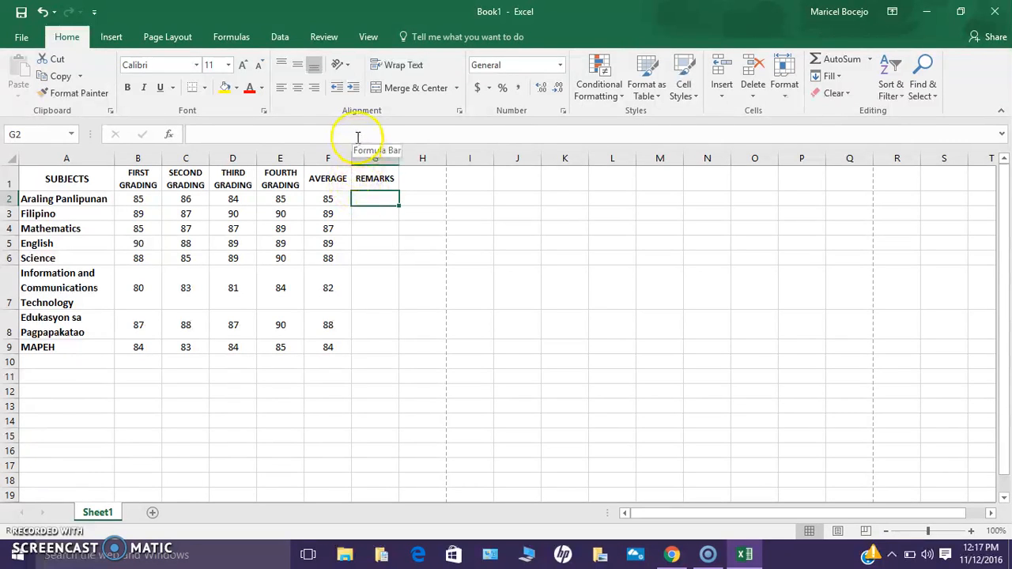
double_click(374, 201)
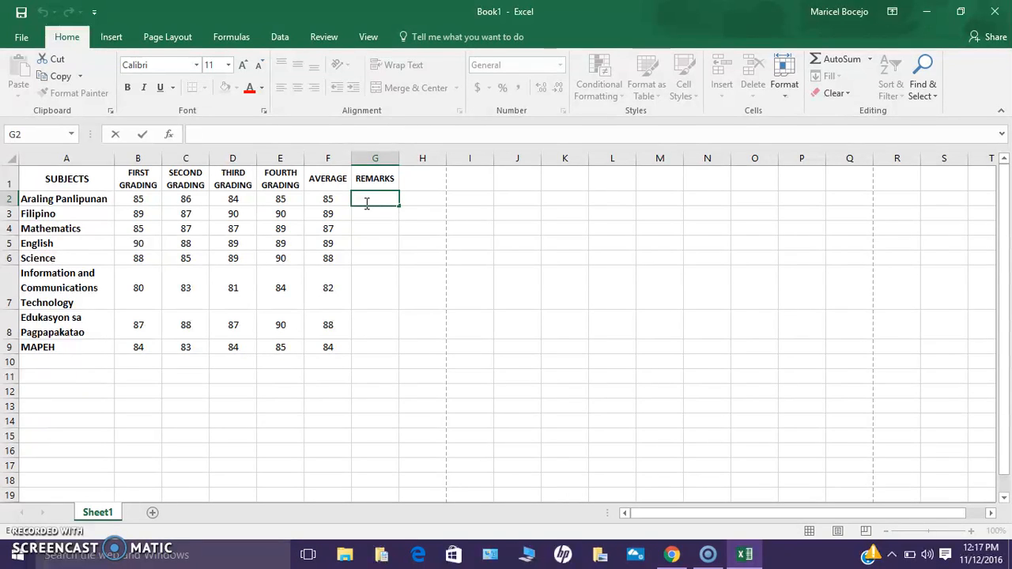
text(=)
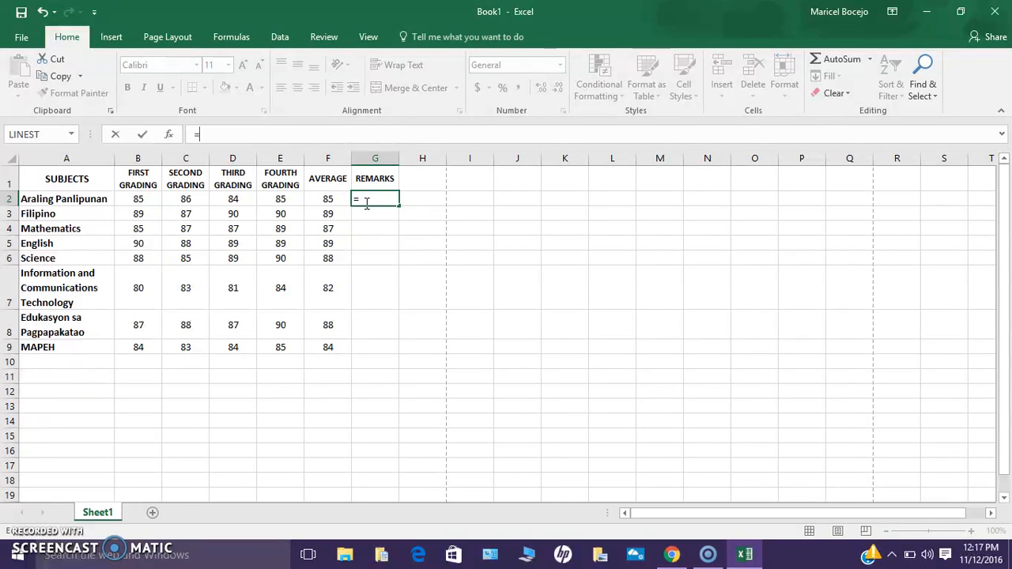
text(IF)
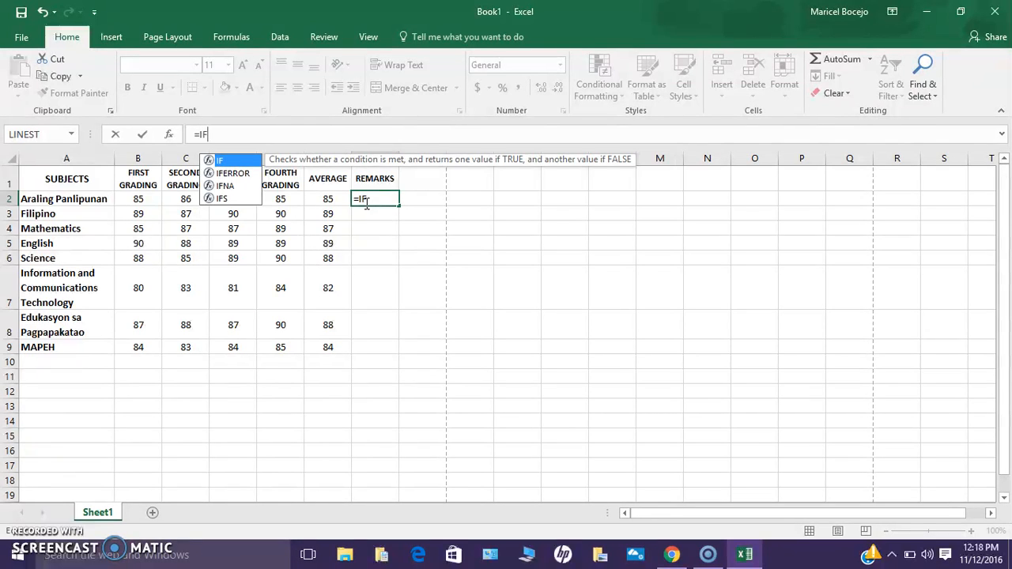
text(()
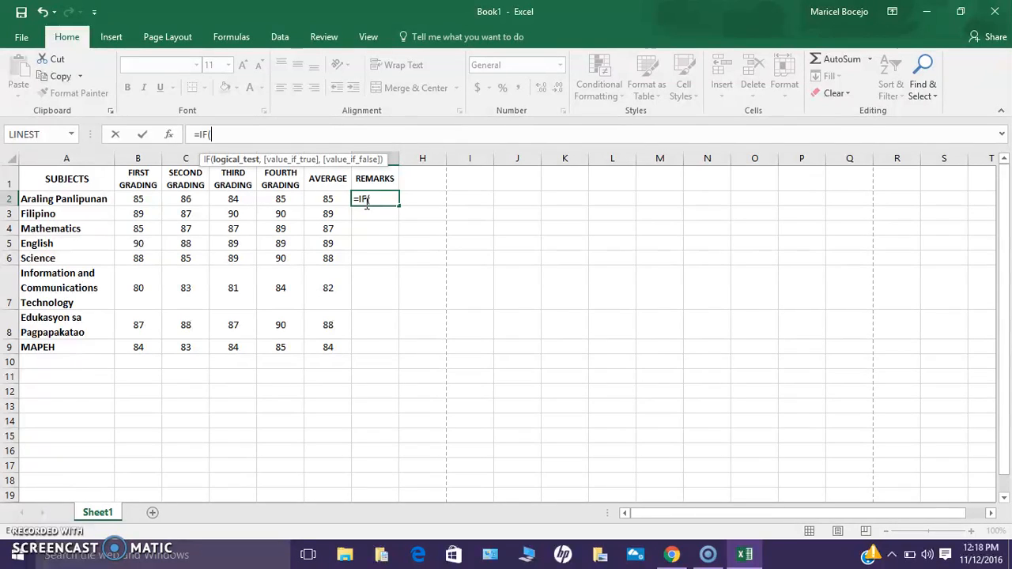
click(327, 202)
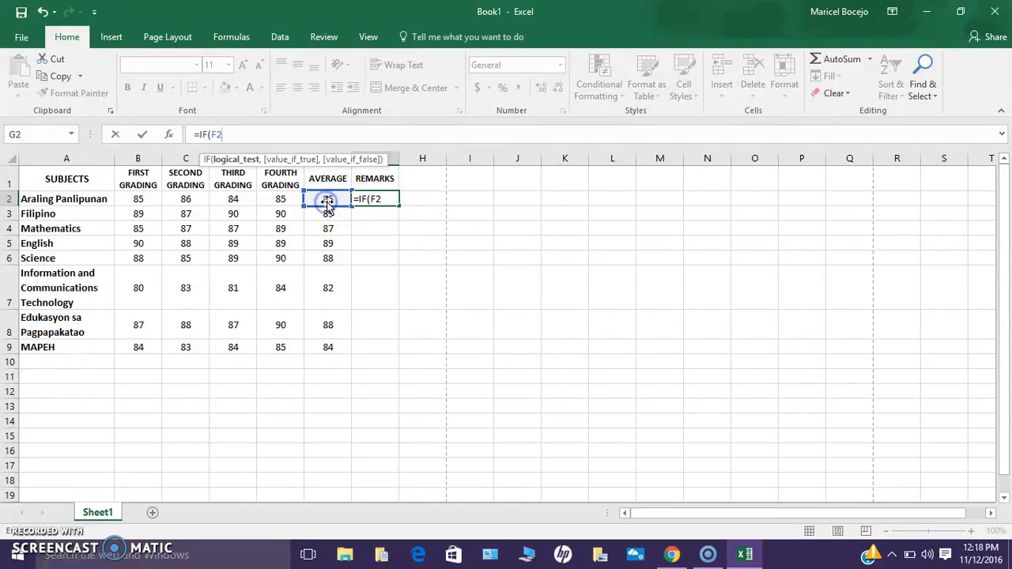
text(>=85,)
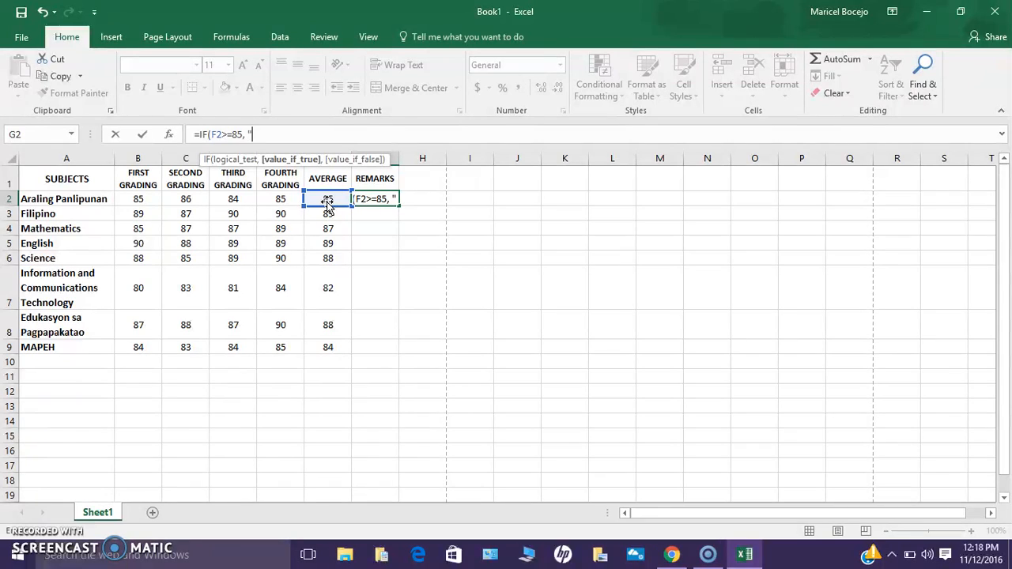
text( "PASSED)
text(,)
text(,)
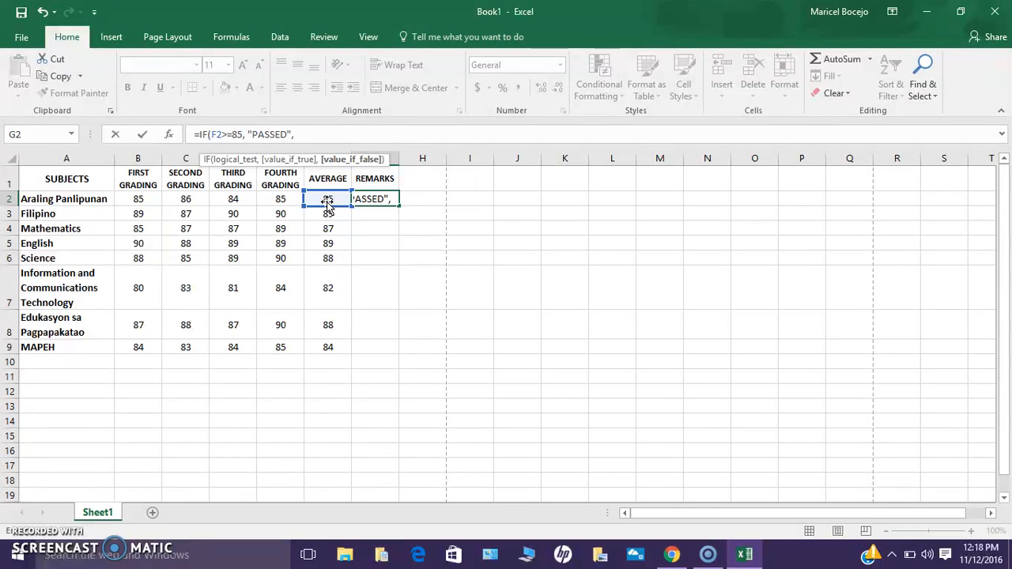
text("FAILED"))
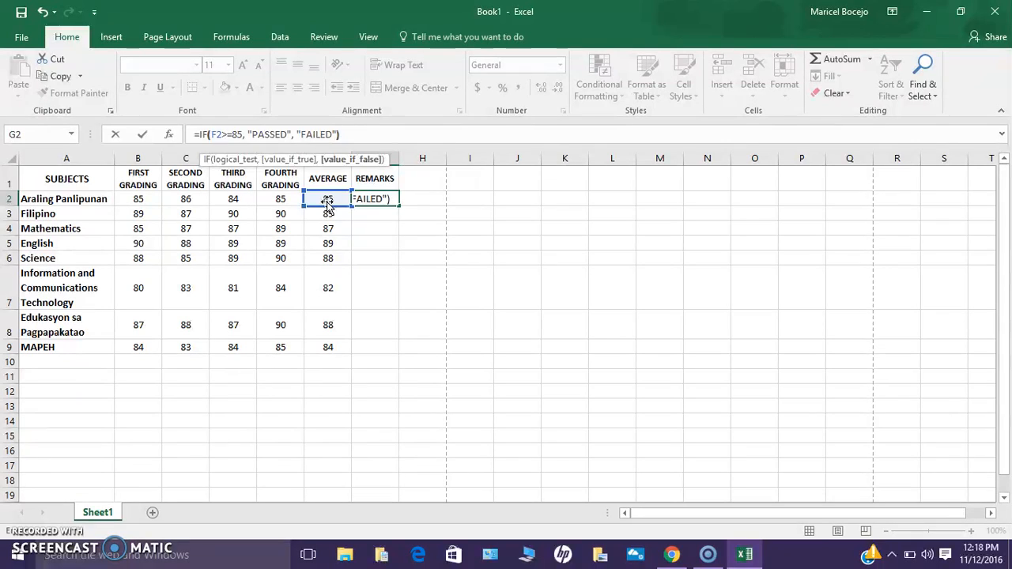
key(Return)
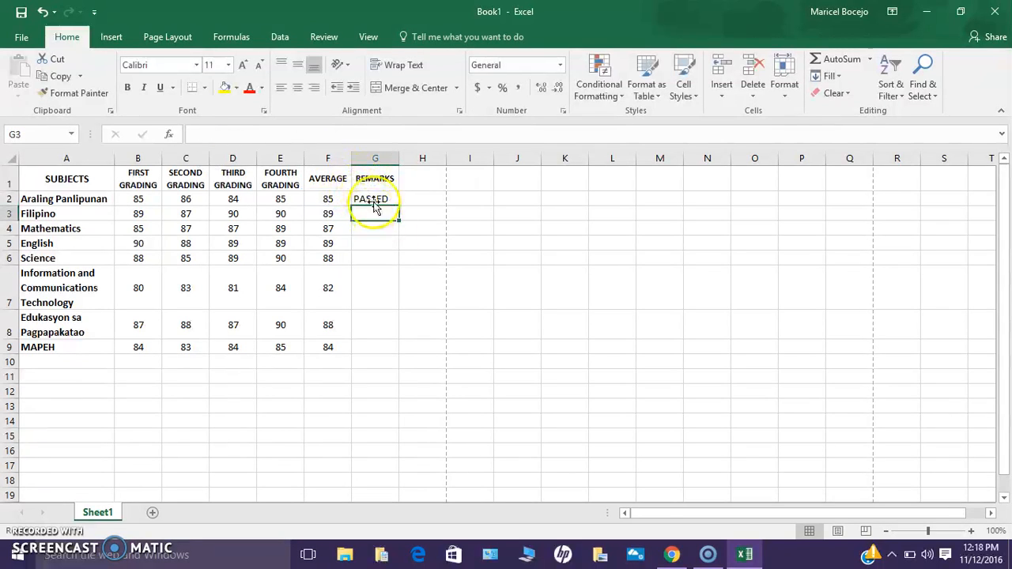
Fill the remarks formula from G2 down through G9 to cover all remaining subjects
click(377, 198)
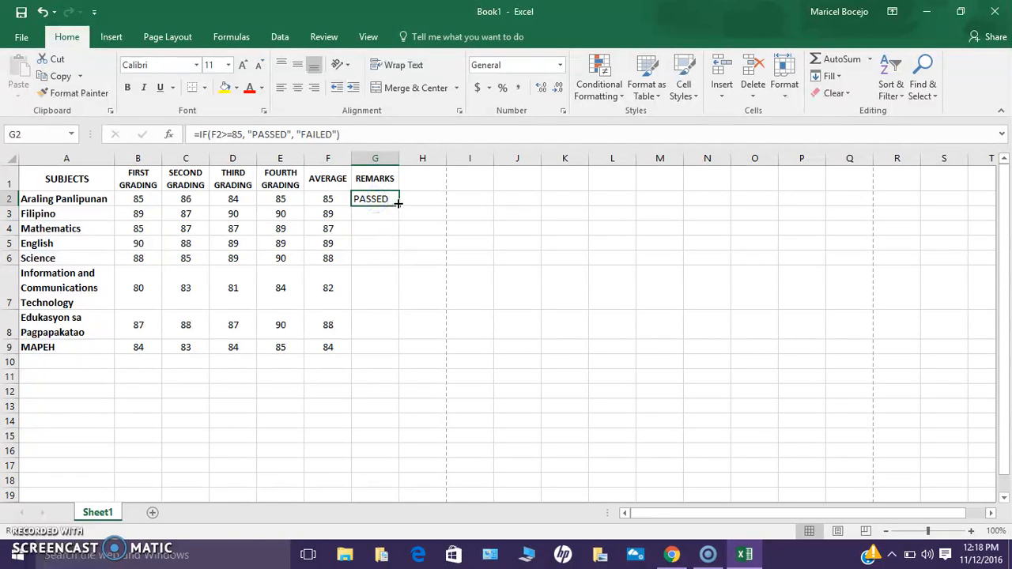
drag(399, 204, 387, 347)
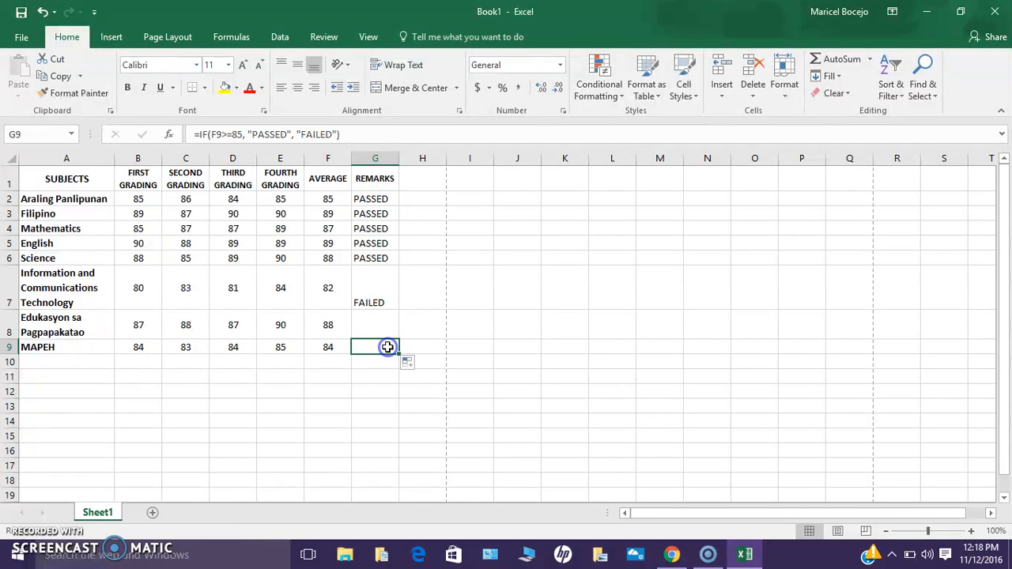
click(379, 293)
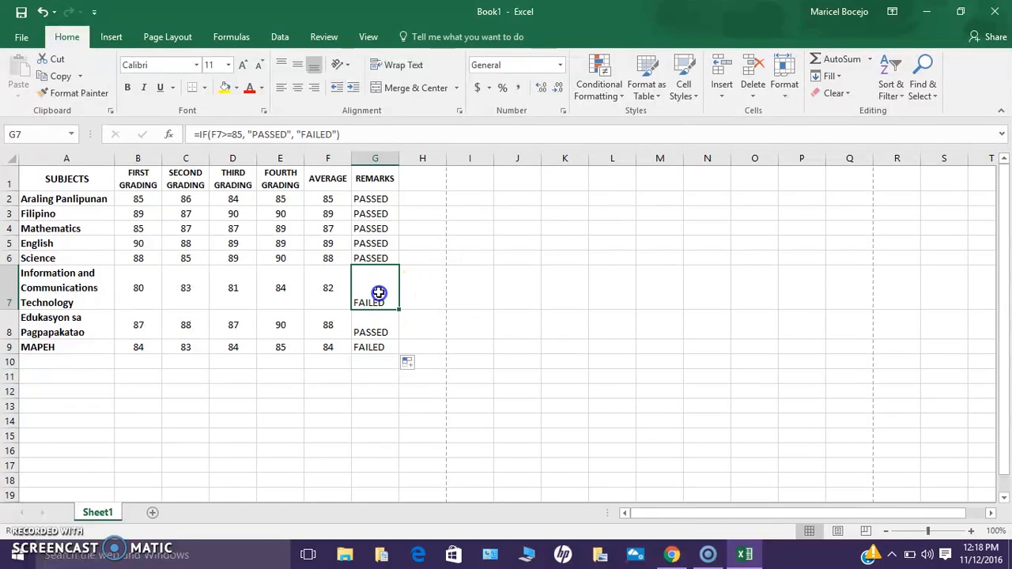
Center the remarks in G2:G9 horizontally and vertically within their cells
click(382, 199)
drag(382, 198, 385, 324)
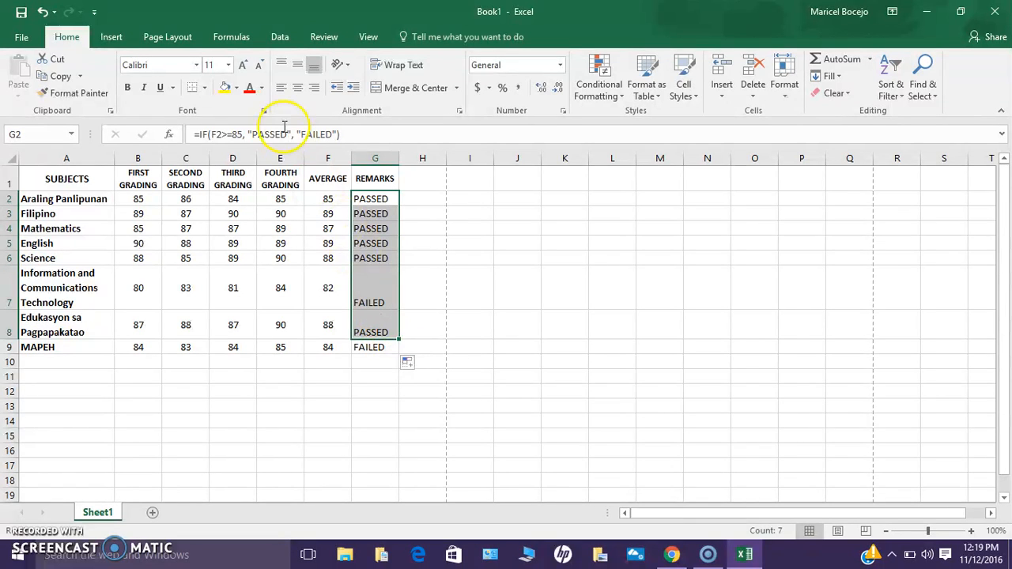
click(298, 87)
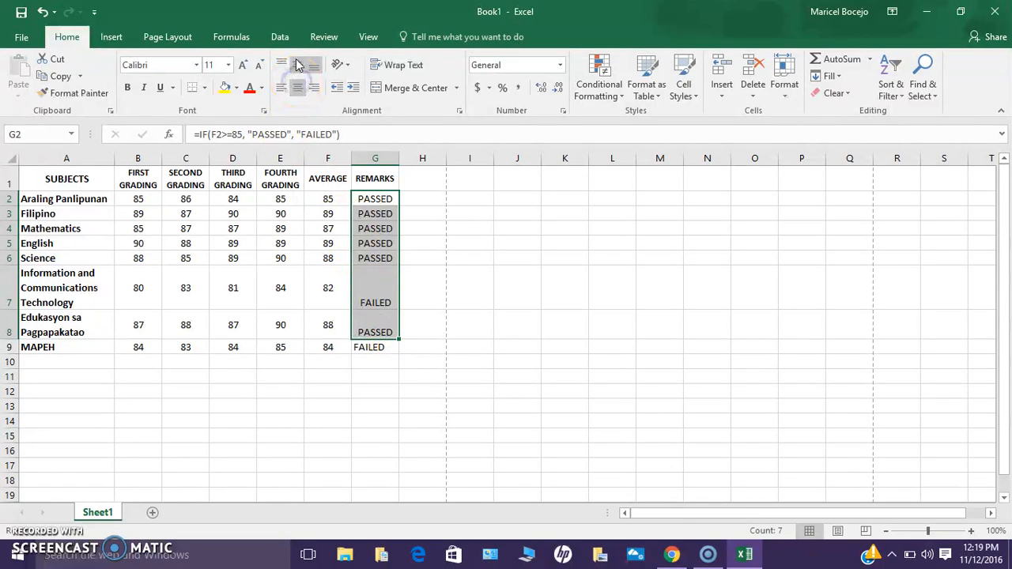
click(298, 64)
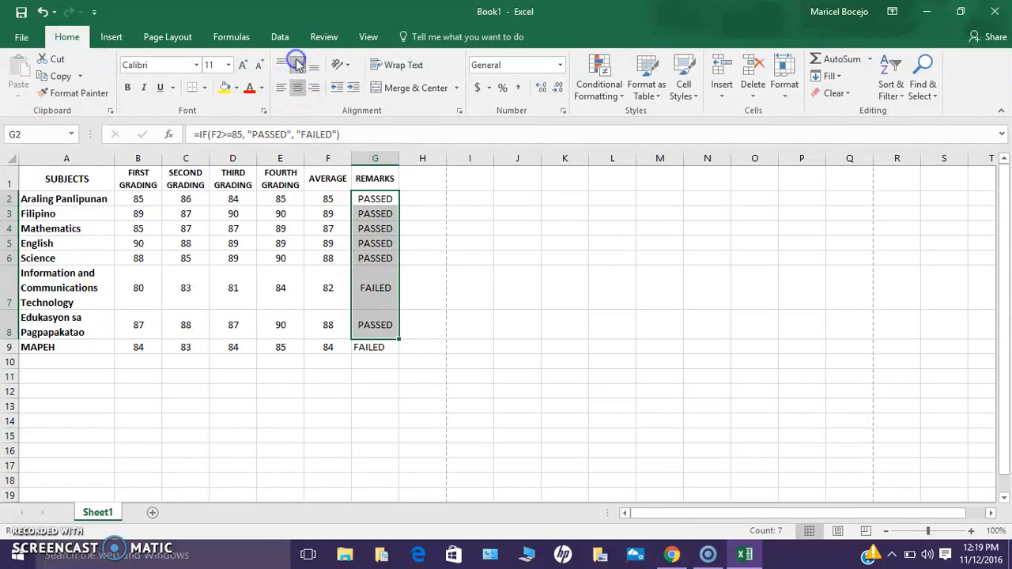
click(375, 358)
click(374, 346)
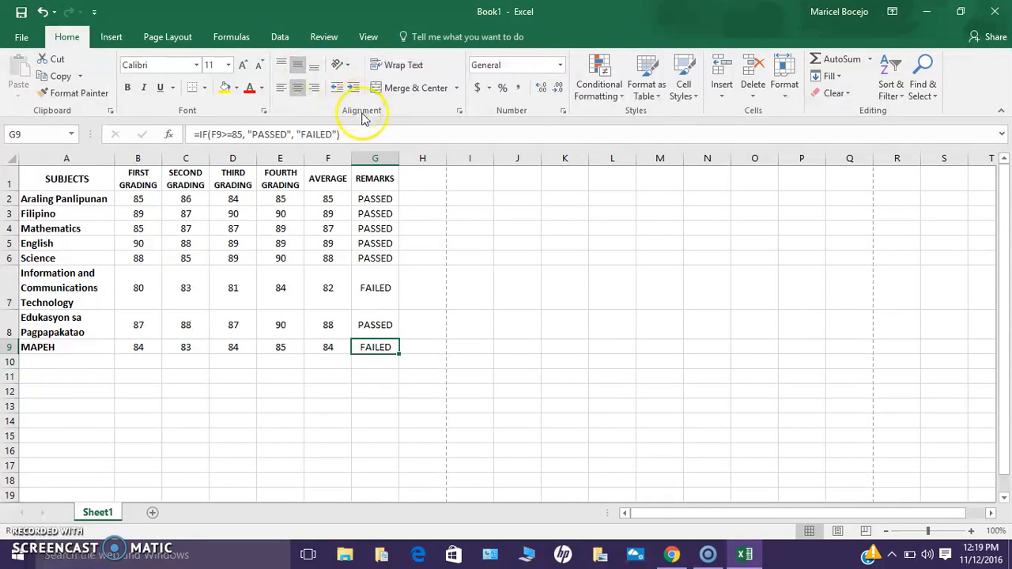
Apply a red font color to the Information and Communications Technology grades, average and remark in B7:G7
double_click(295, 235)
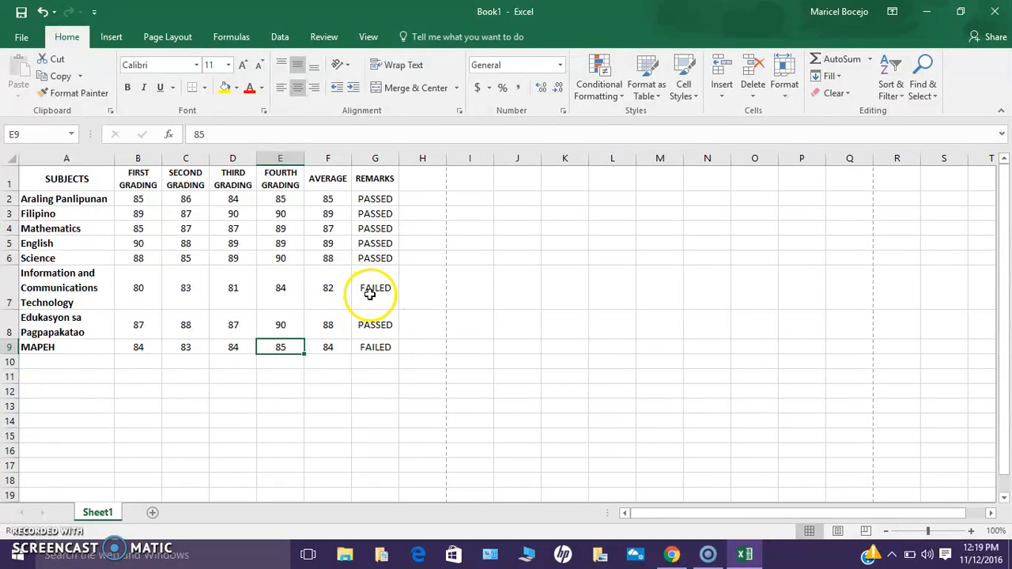
click(370, 294)
click(248, 87)
click(135, 288)
drag(135, 289, 308, 295)
click(307, 298)
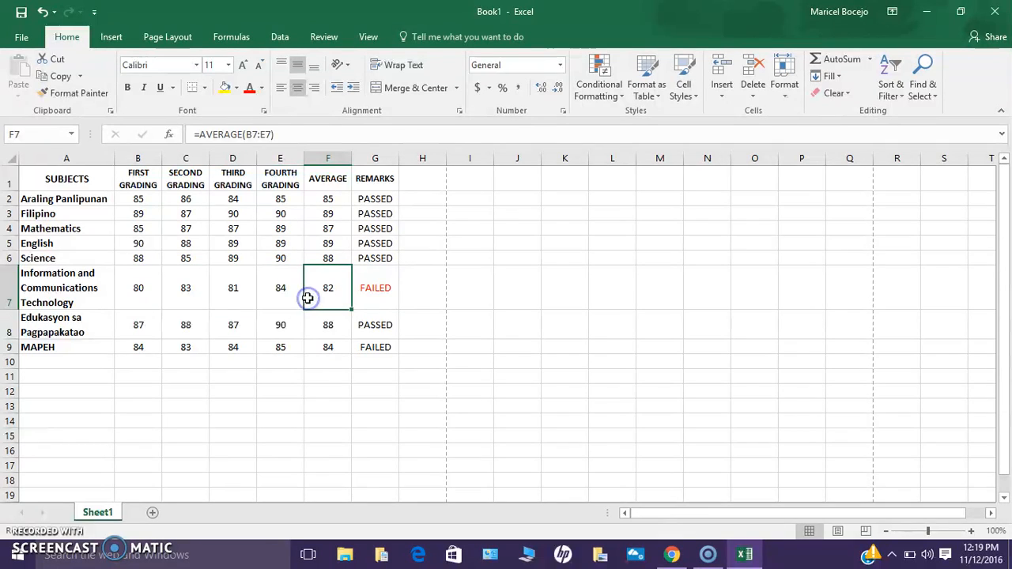
drag(135, 284, 322, 304)
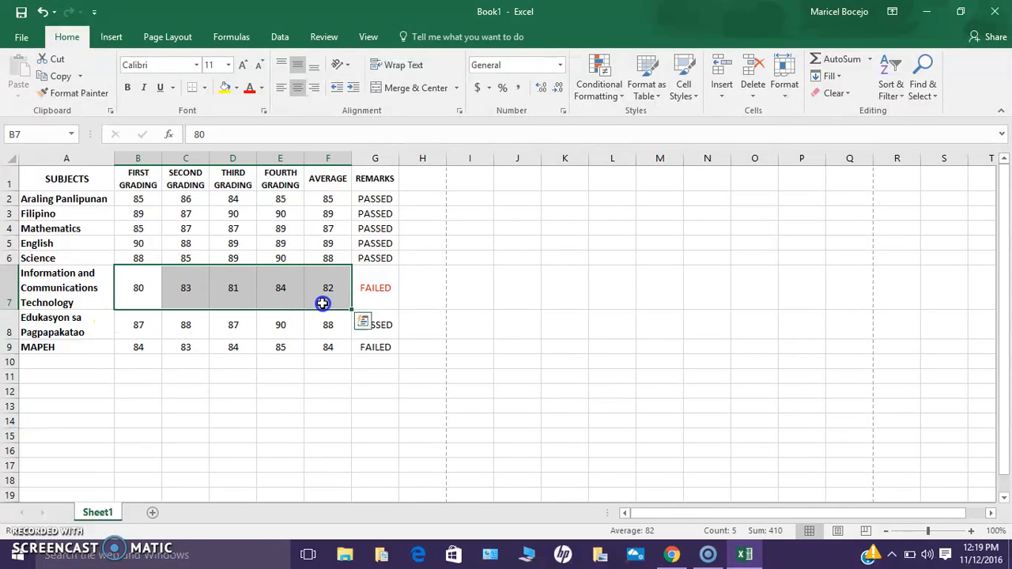
click(249, 89)
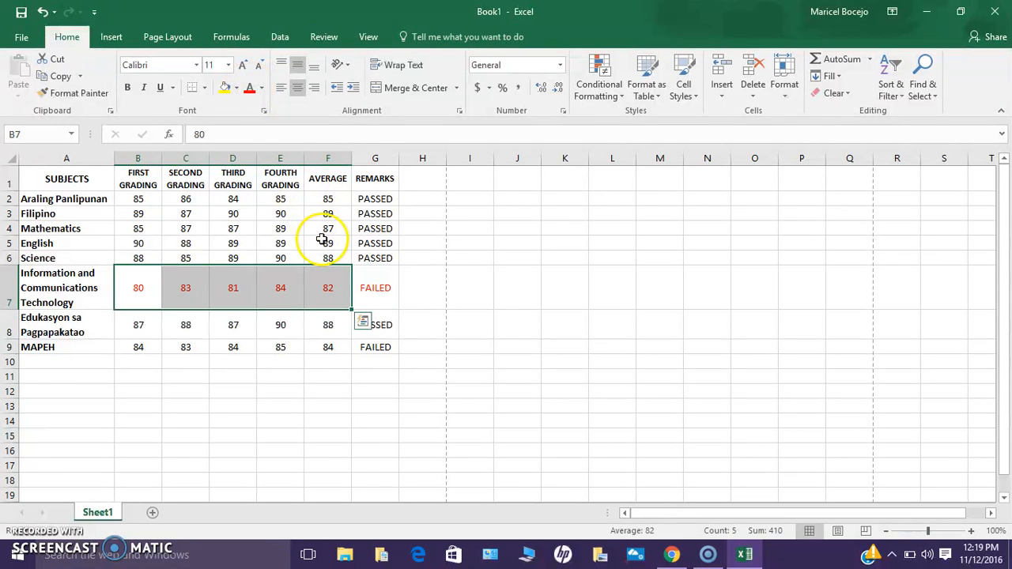
Apply a red font color to the Araling Panlipunan third grading grade in D2 and the MAPEH grades in B9:D9
click(227, 197)
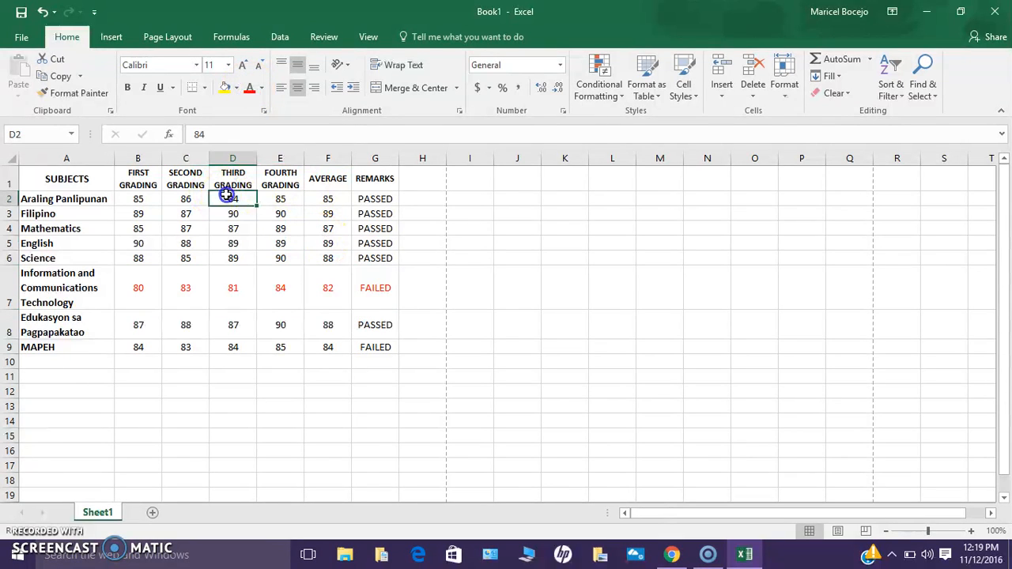
click(252, 91)
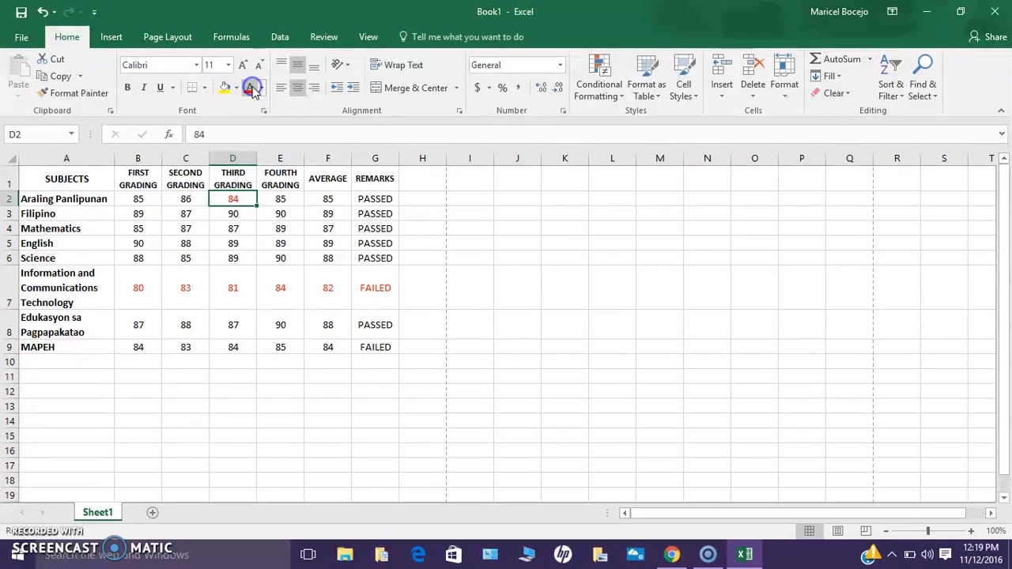
drag(124, 347, 248, 347)
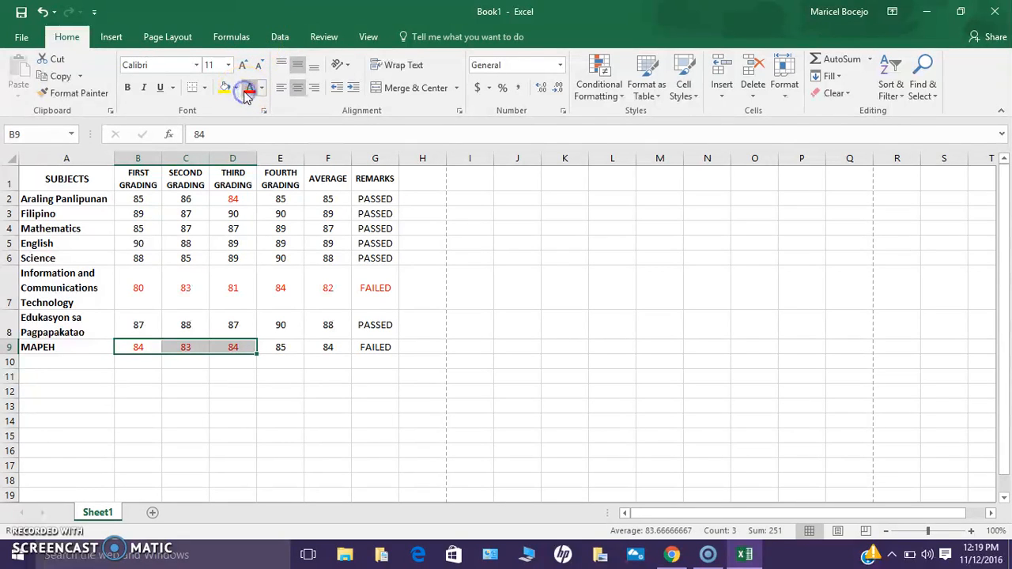
Apply a red font color to the MAPEH average and remark in F9:G9
click(331, 348)
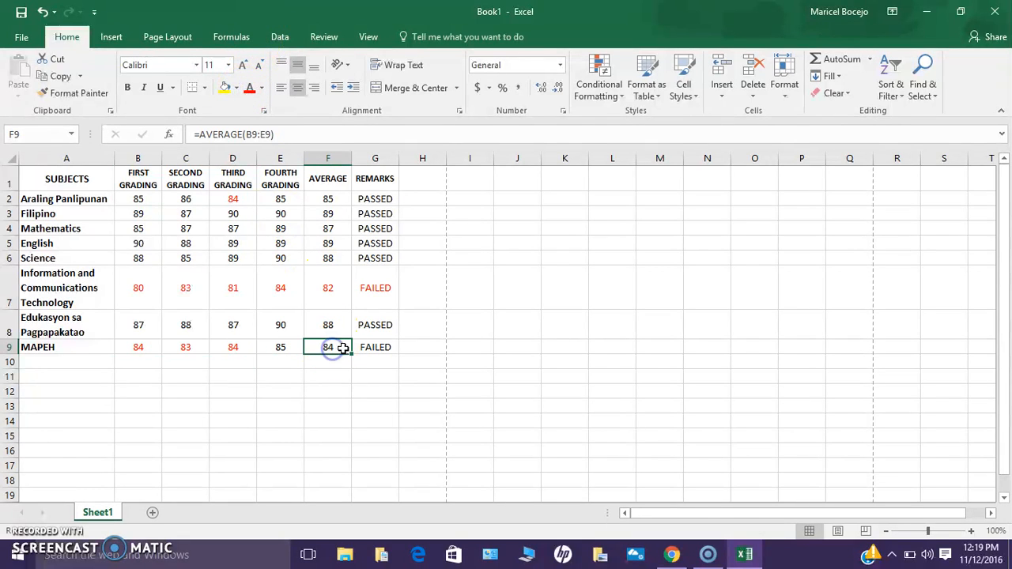
click(331, 353)
drag(333, 348, 361, 348)
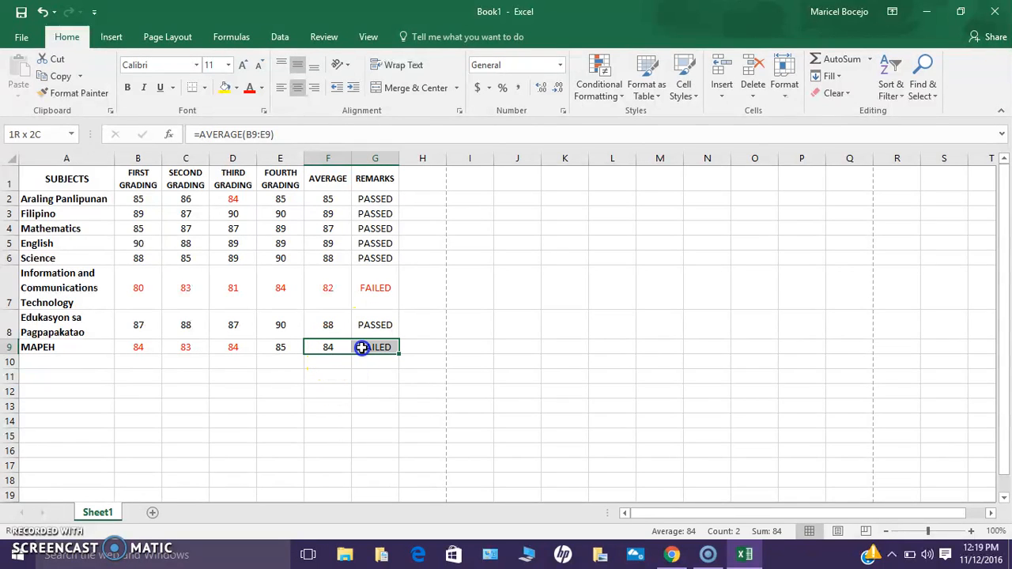
click(251, 90)
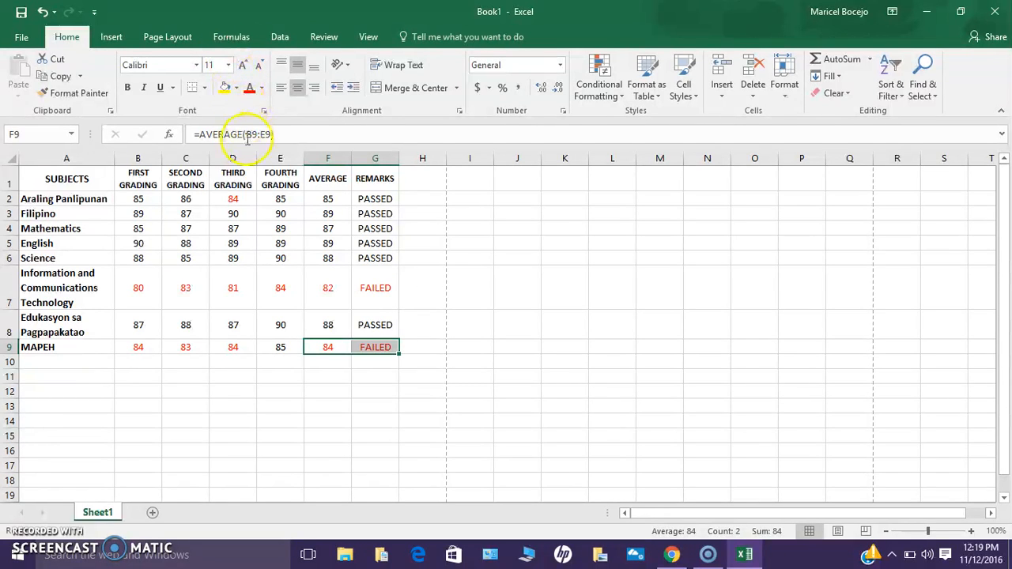
double_click(339, 263)
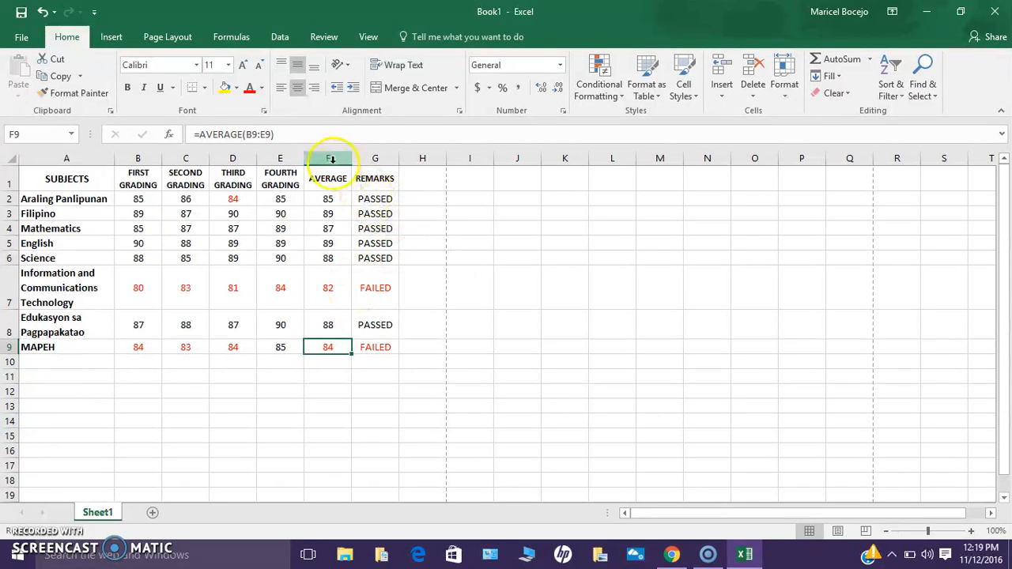
Adjust the widths of columns B through G, making the four grading columns and the remarks column slightly wider
click(150, 175)
drag(160, 161, 385, 164)
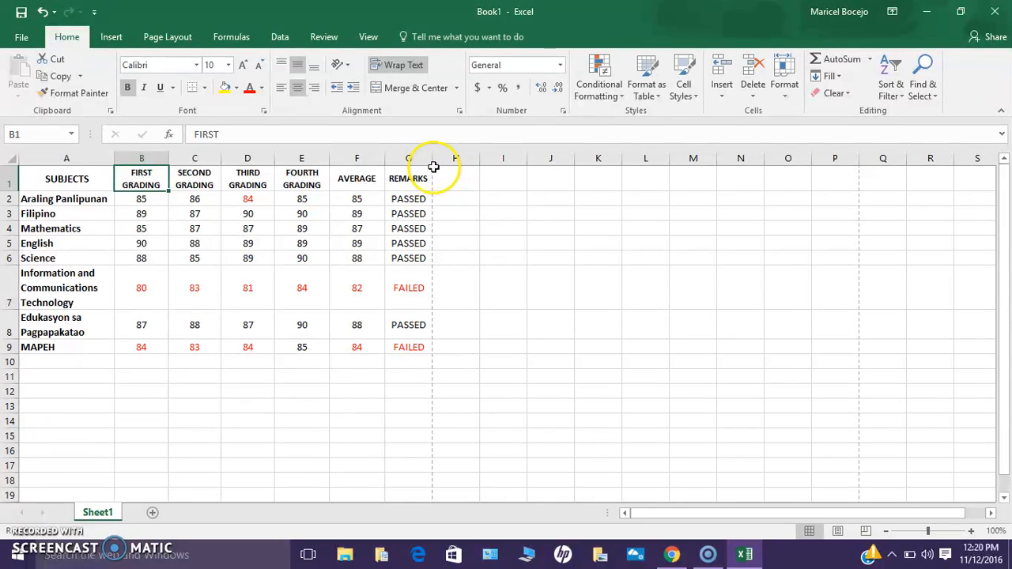
drag(388, 162, 431, 159)
click(377, 167)
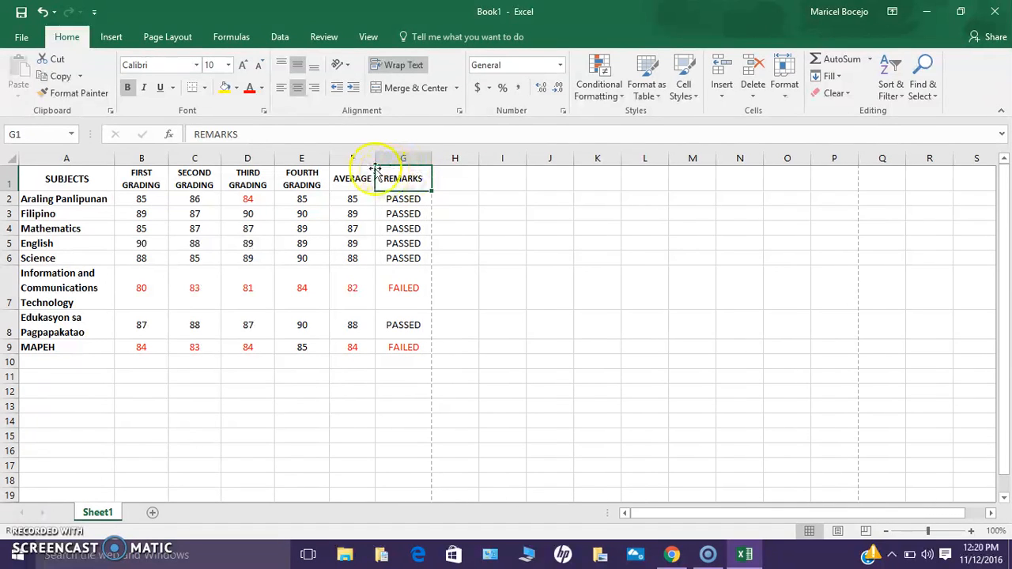
drag(328, 161, 326, 159)
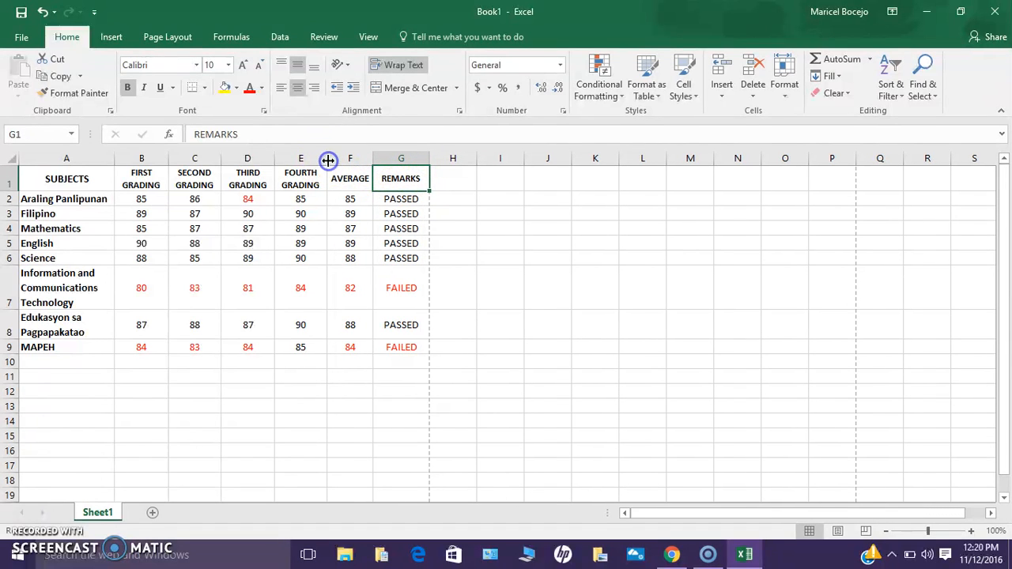
Apply All Borders to the whole grade table in A1:G9
double_click(399, 375)
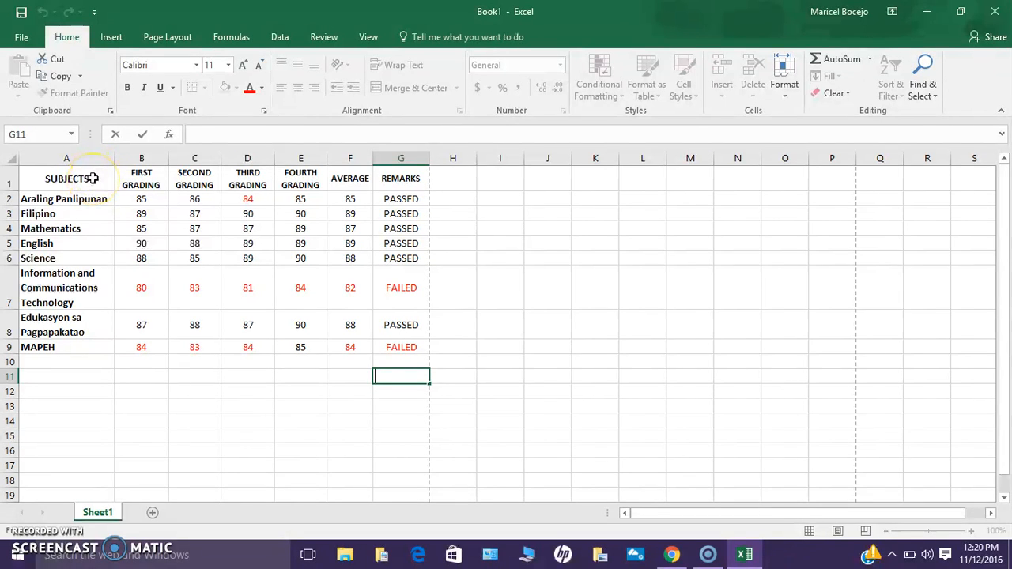
drag(92, 177, 388, 346)
click(388, 345)
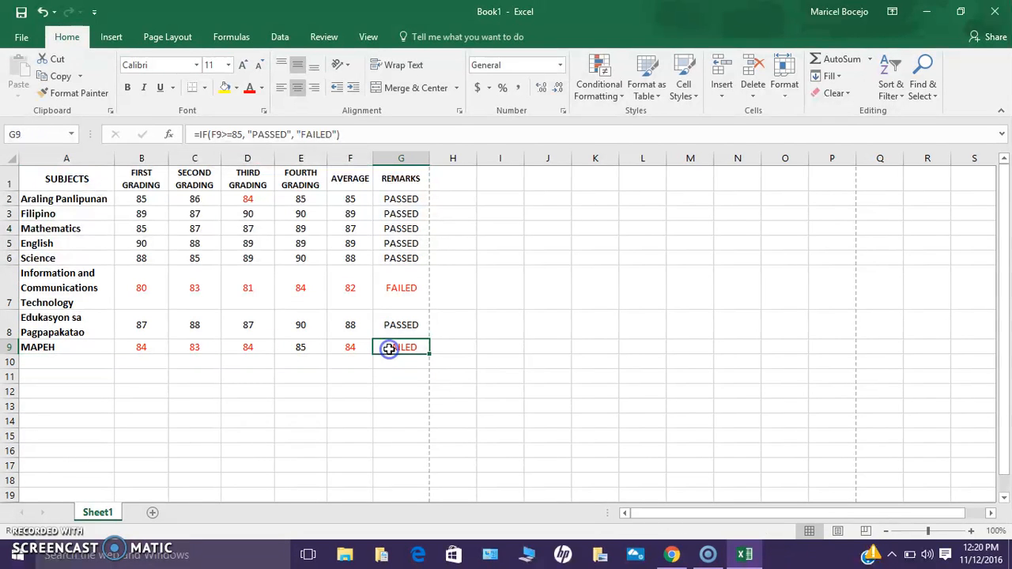
click(75, 187)
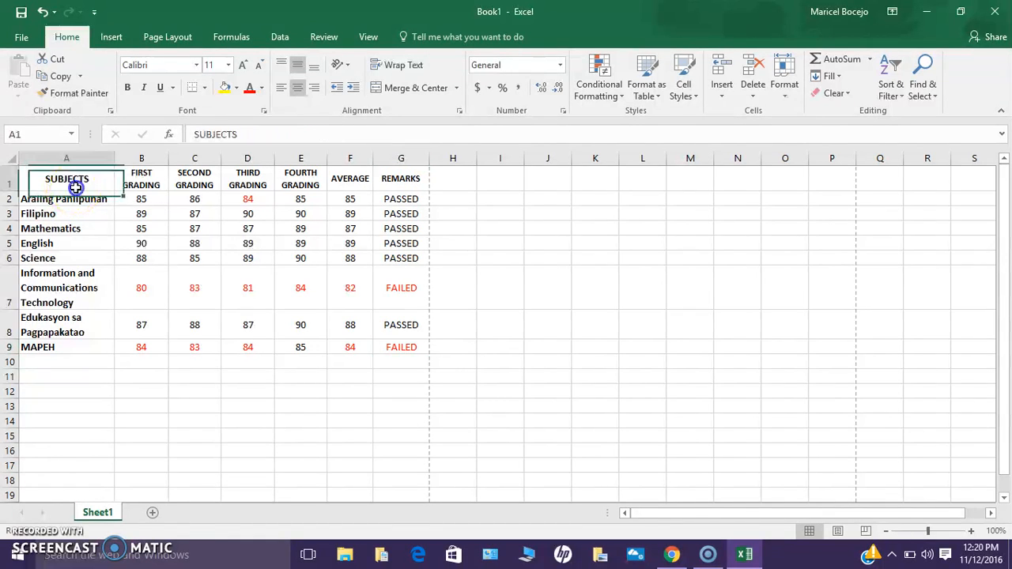
drag(76, 181, 341, 323)
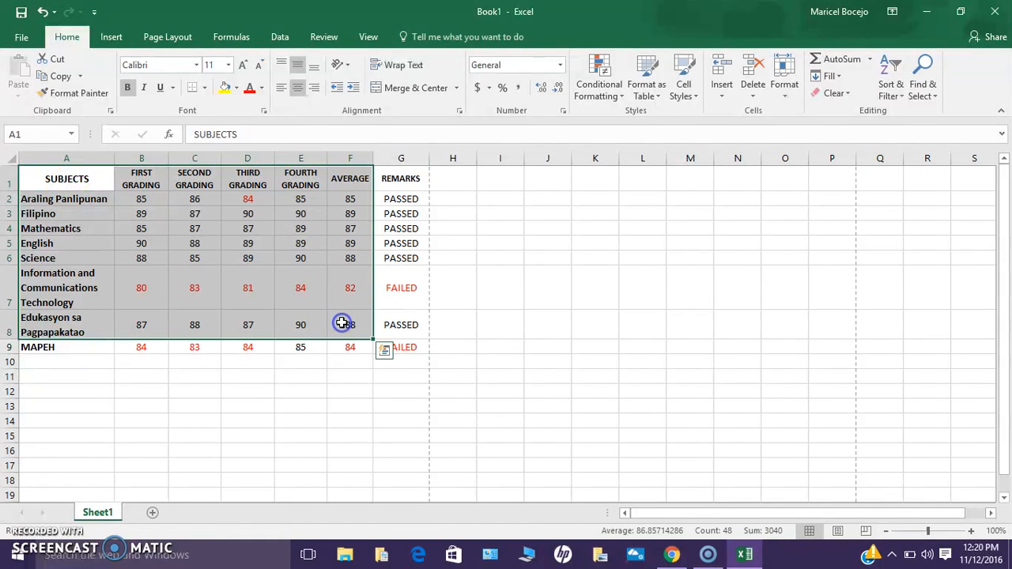
click(92, 180)
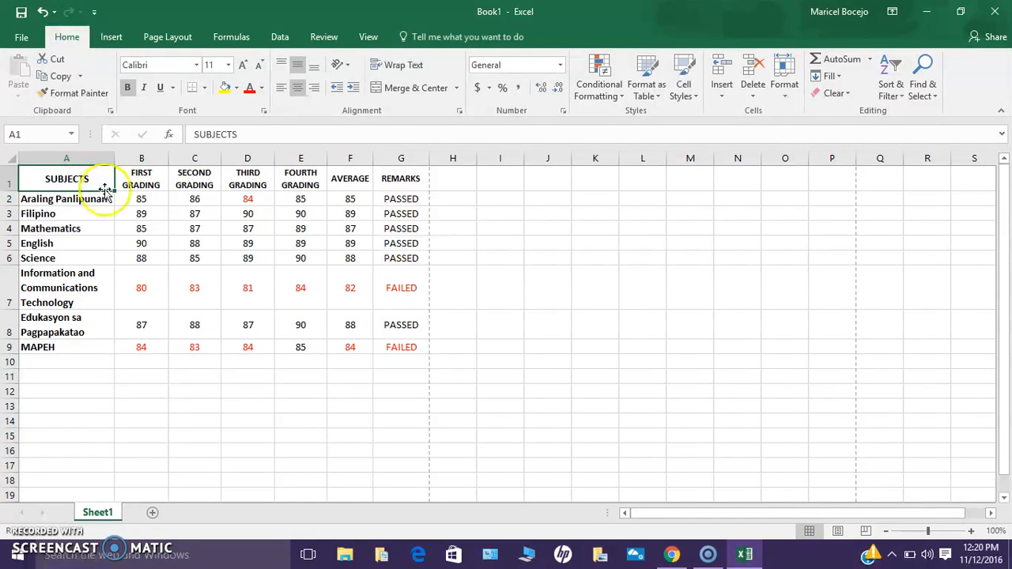
drag(85, 190, 379, 348)
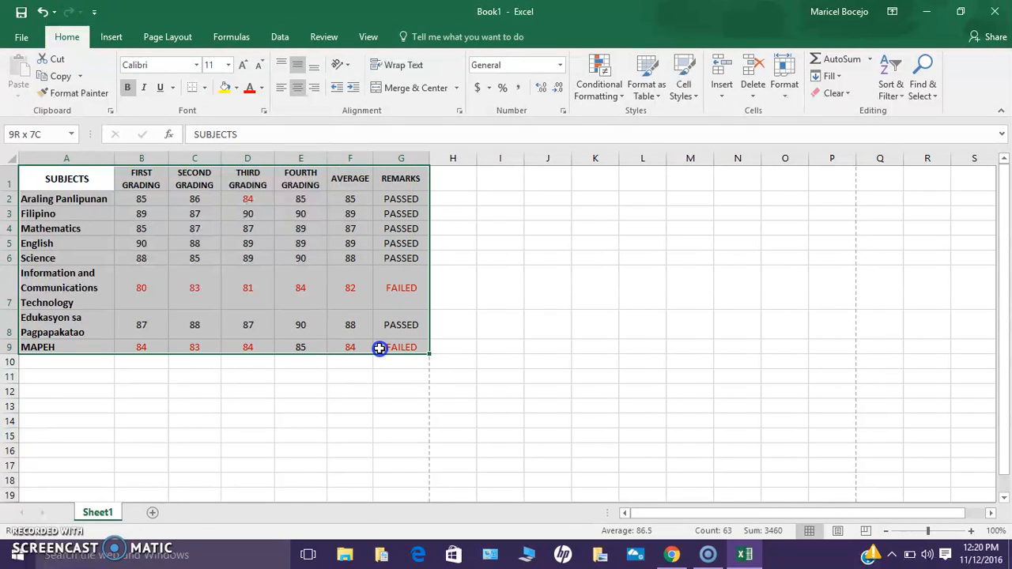
click(205, 88)
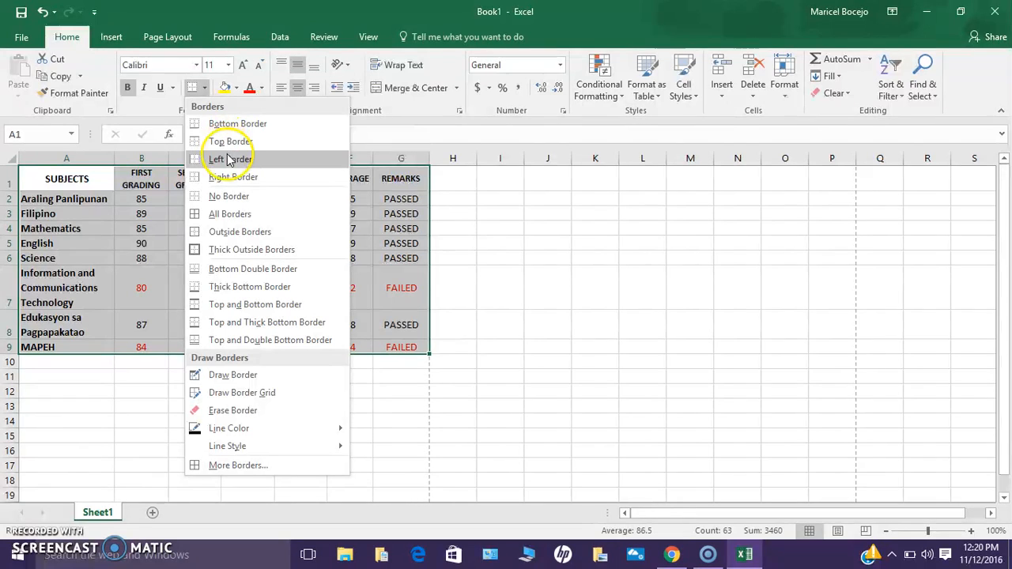
click(247, 212)
click(248, 214)
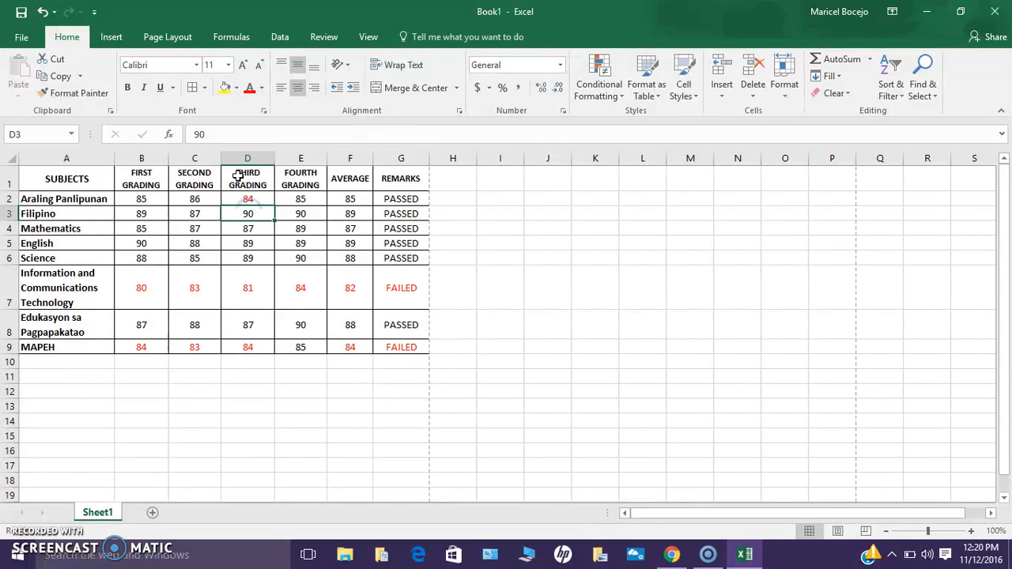
Add Thick Outside Borders around the grade table in A1:G9
click(49, 175)
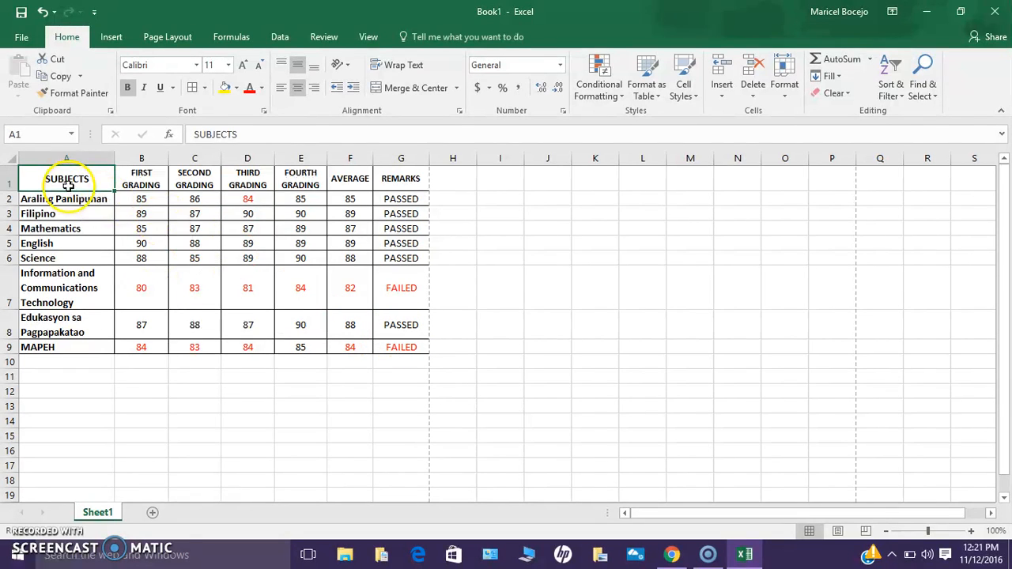
drag(76, 190, 147, 225)
click(104, 184)
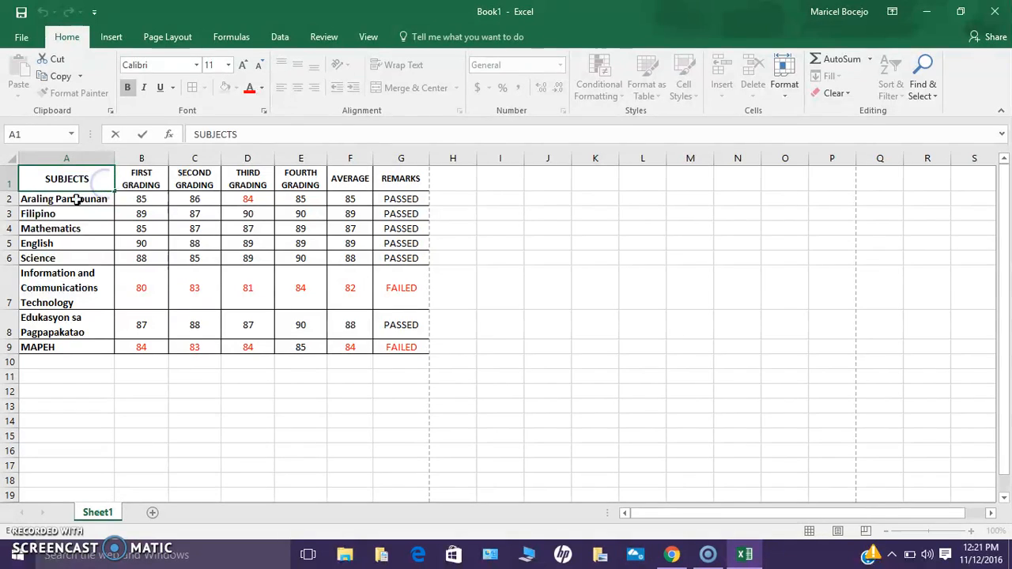
click(76, 199)
click(74, 175)
drag(75, 174, 389, 343)
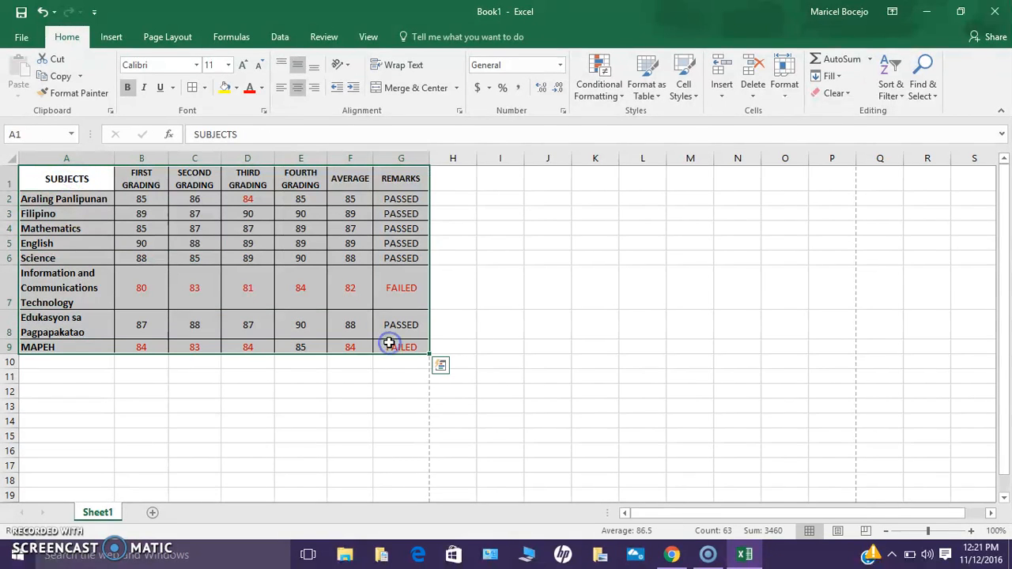
click(207, 88)
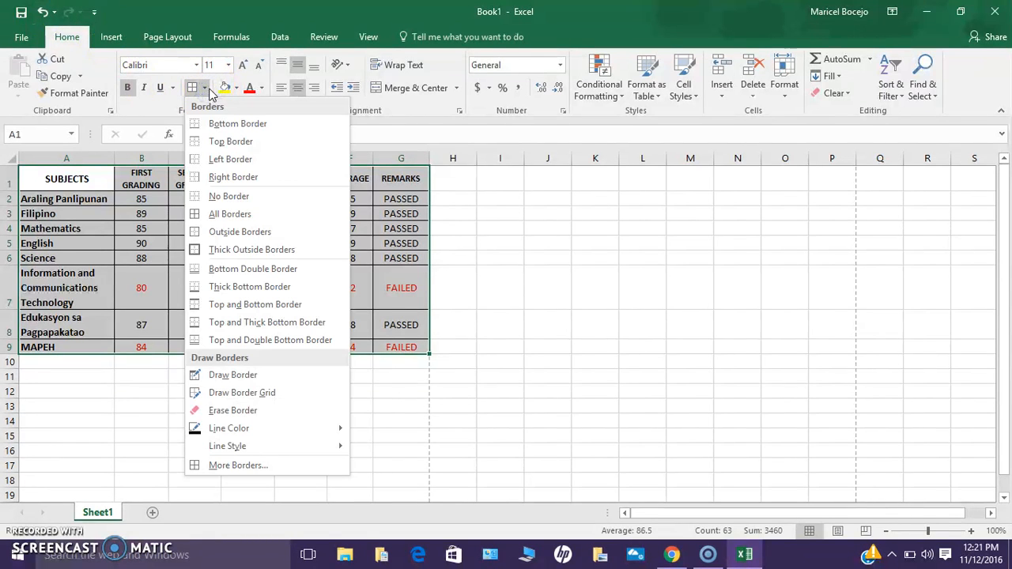
click(310, 249)
click(306, 250)
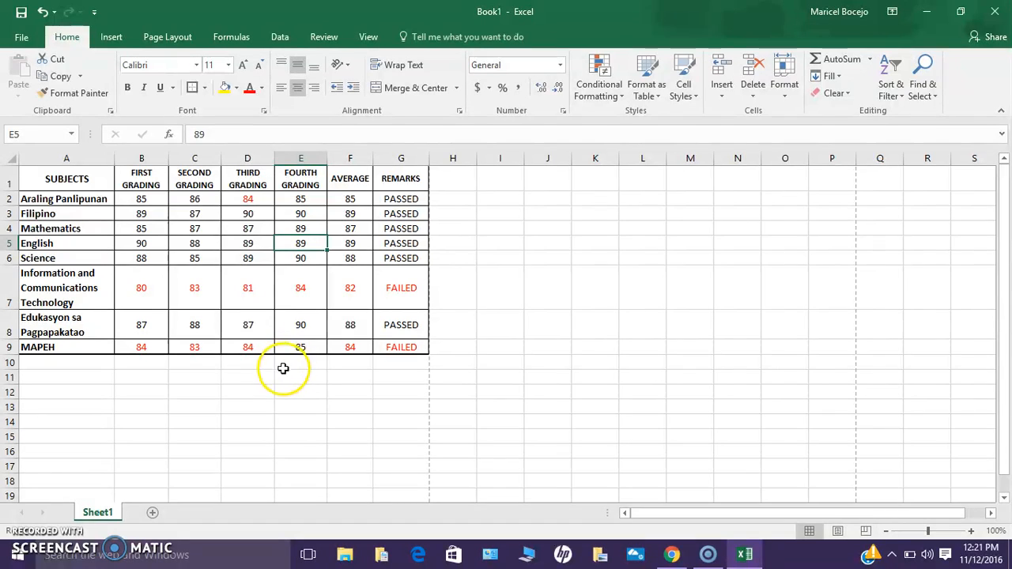
Shift the whole grade table down four rows to A5:G13, leaving rows 1 to 4 blank above it
drag(106, 178, 317, 350)
click(379, 346)
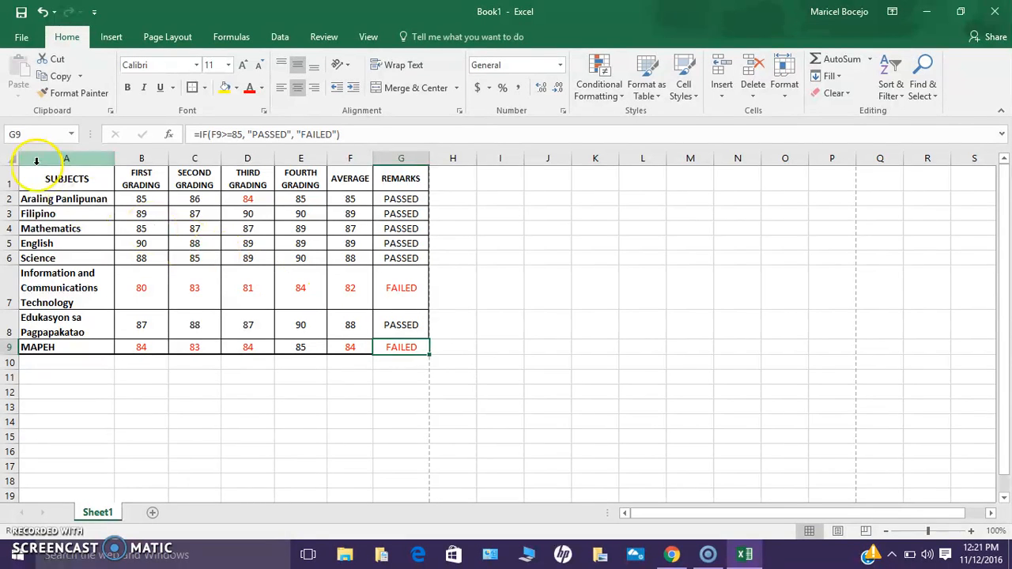
drag(74, 180, 339, 309)
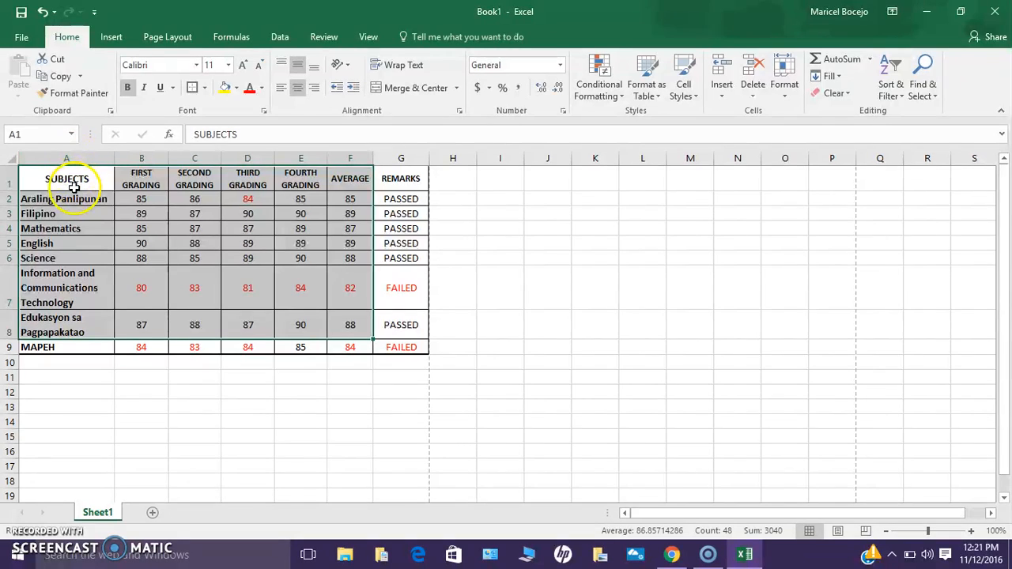
drag(73, 187, 391, 411)
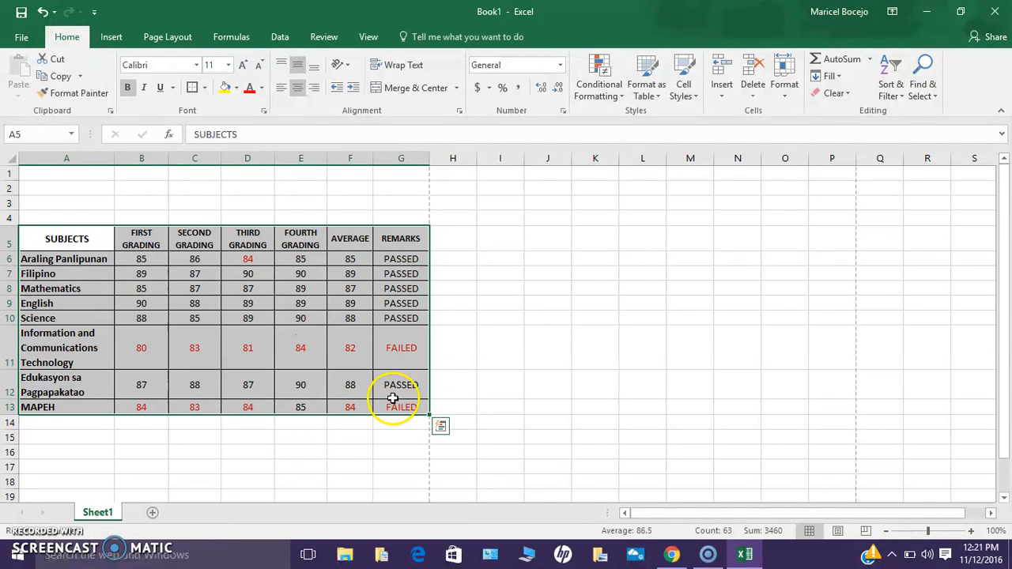
click(400, 187)
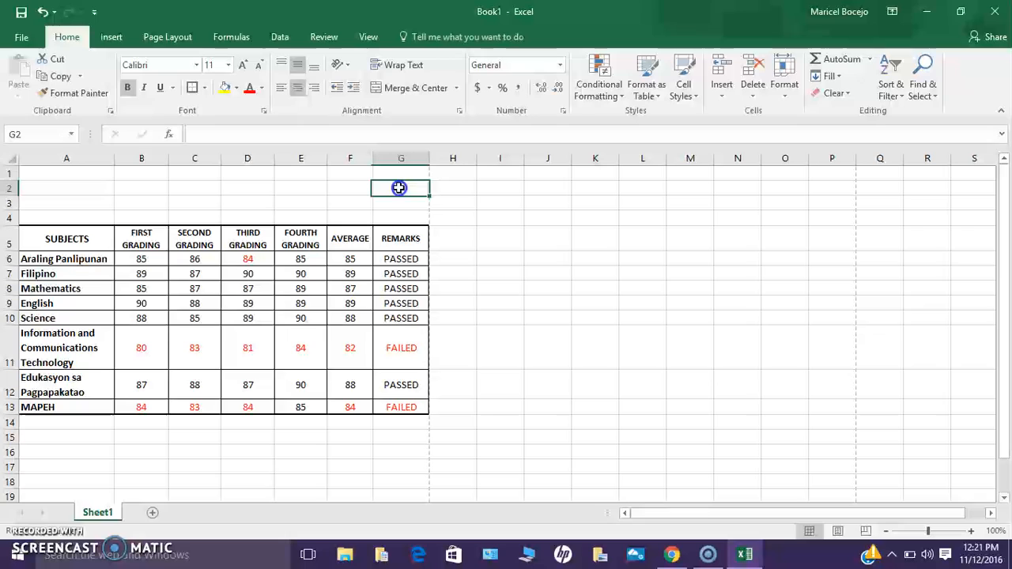
click(474, 338)
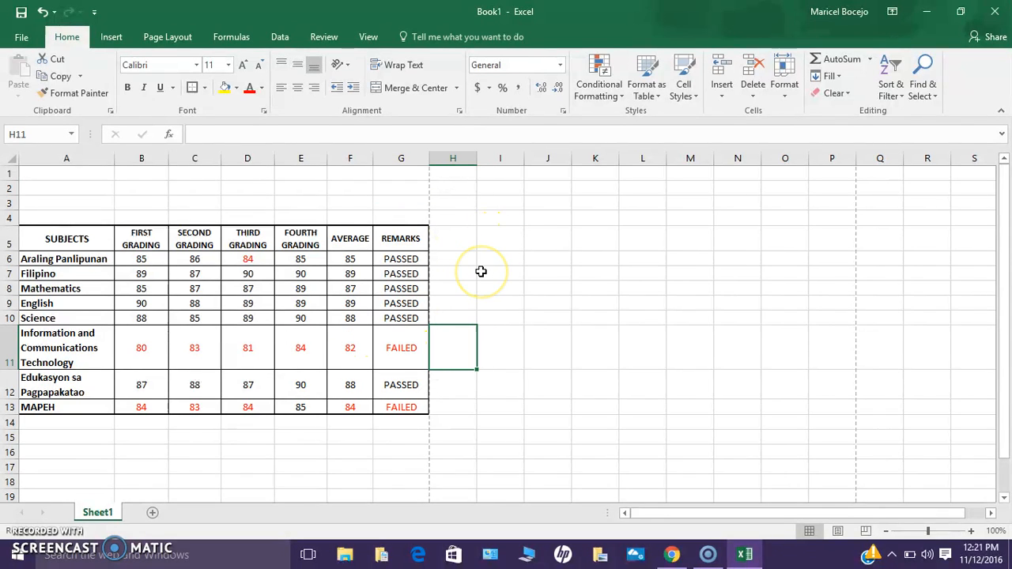